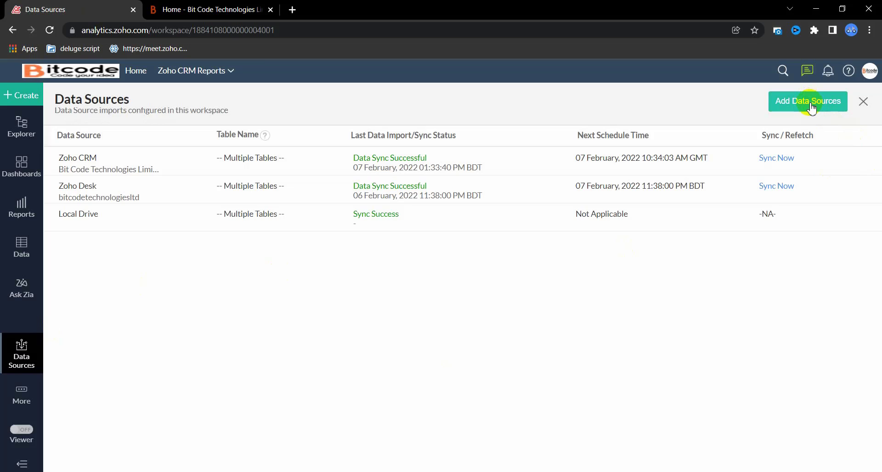
Step: Add a new data source from Feeds/URLs and name the import table "Bitcode - Test"
{"action": "left_click", "coordinate": [810, 107]}
{"action": "mouse_move", "coordinate": [394, 206]}
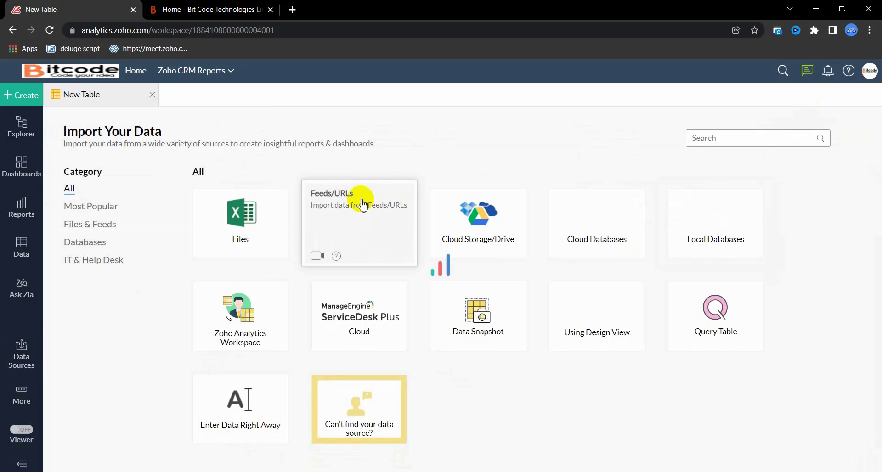
{"action": "left_click", "coordinate": [363, 205]}
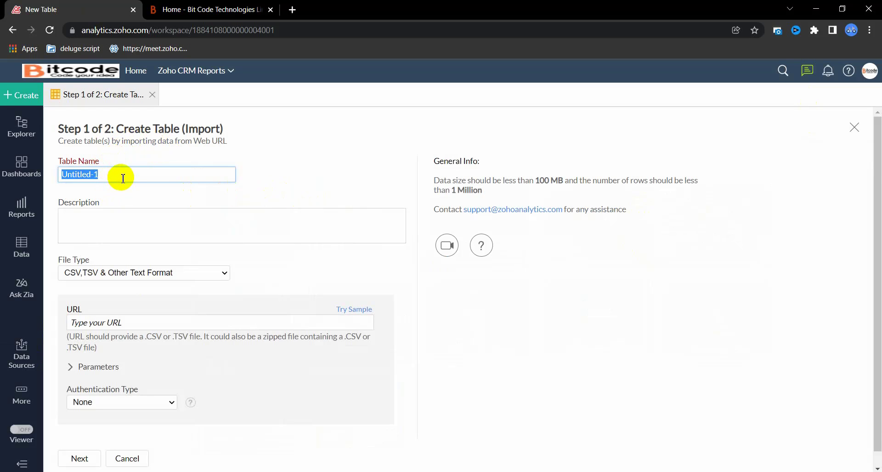
{"action": "type", "text": "Bitcode - Test"}
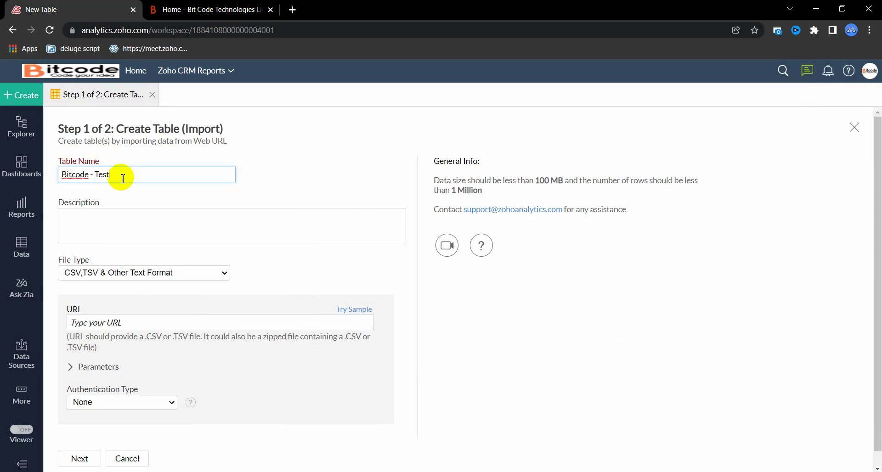
Step: Set the import's file type to JSON and its authentication type to OAuth 2
{"action": "scroll", "coordinate": [234, 322], "scroll_direction": "down", "scroll_amount": 1}
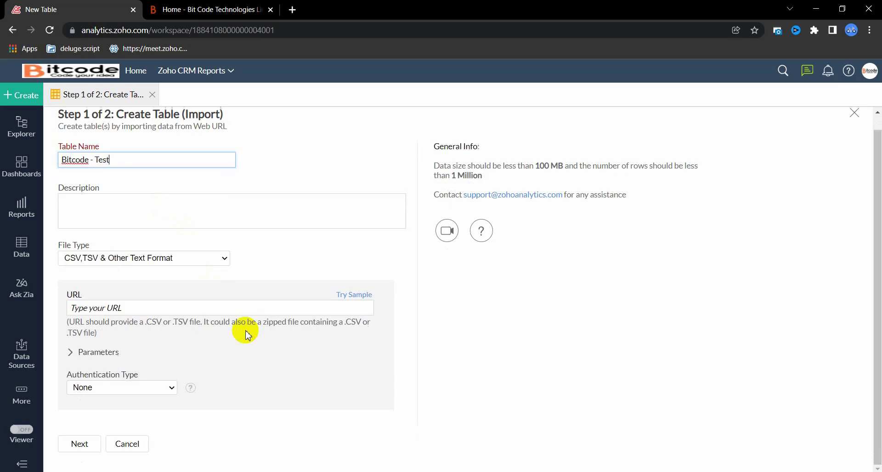
{"action": "left_click", "coordinate": [82, 260]}
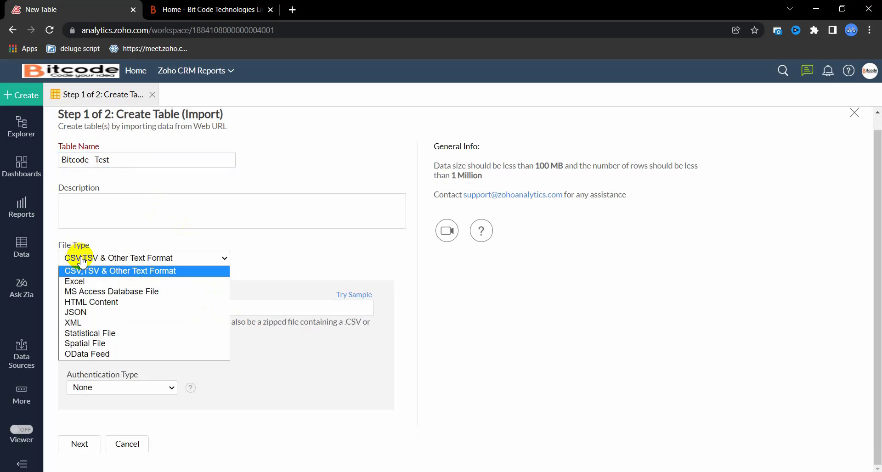
{"action": "left_click", "coordinate": [86, 313]}
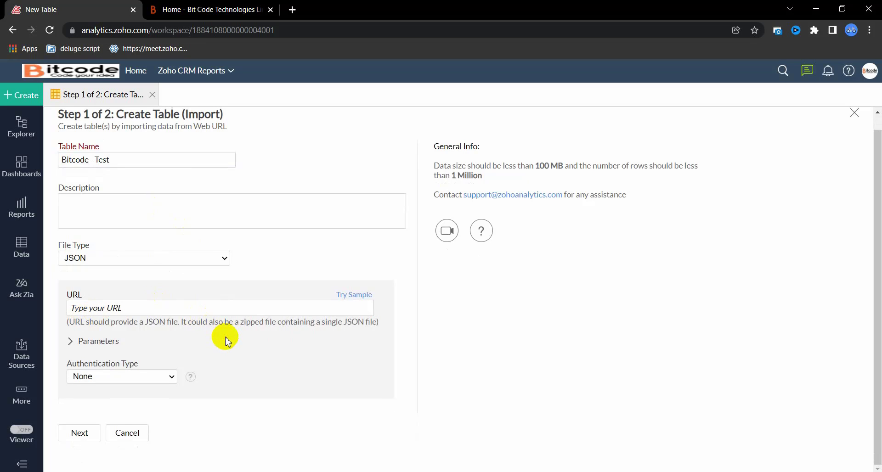
{"action": "left_click", "coordinate": [130, 377]}
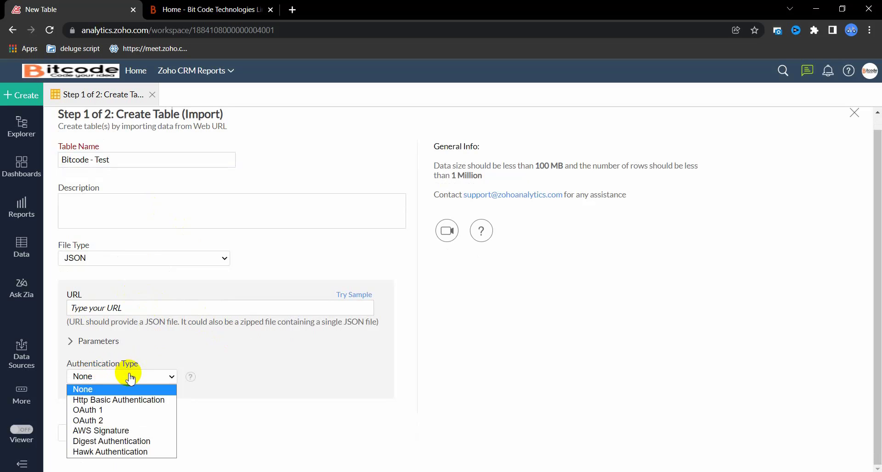
{"action": "left_click", "coordinate": [121, 423]}
{"action": "scroll", "coordinate": [253, 339], "scroll_direction": "down", "scroll_amount": 2}
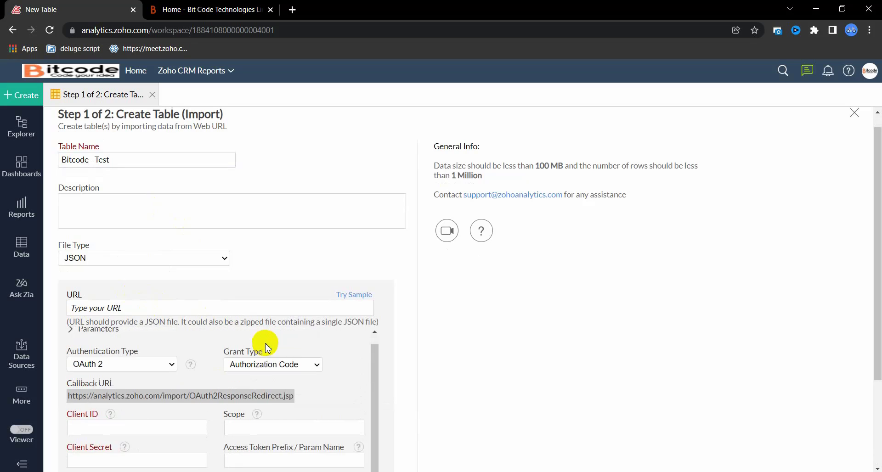
{"action": "scroll", "coordinate": [321, 251], "scroll_direction": "down", "scroll_amount": 3}
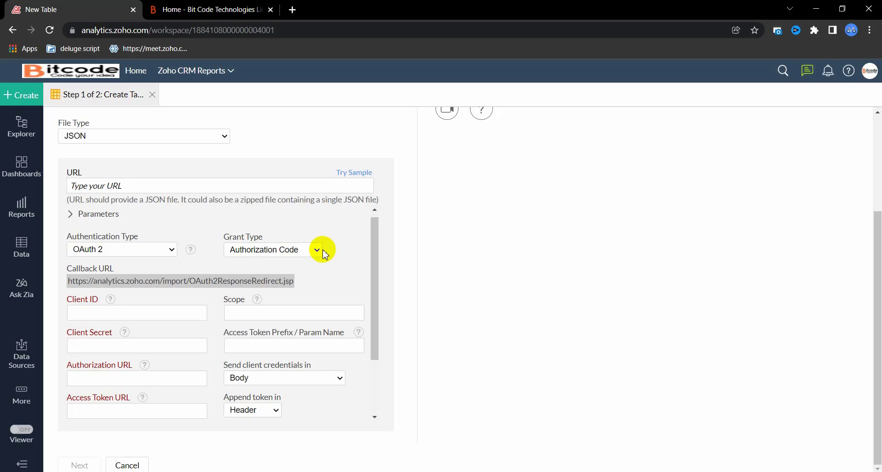
{"action": "left_click", "coordinate": [112, 189]}
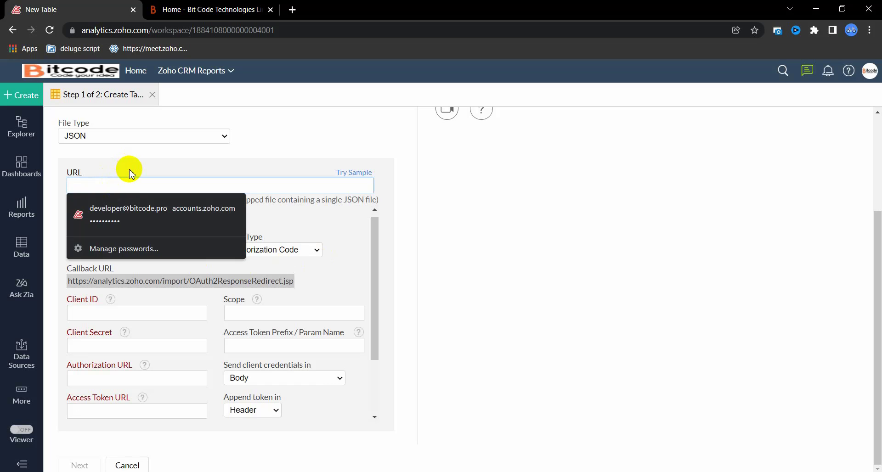
{"action": "left_click", "coordinate": [129, 173]}
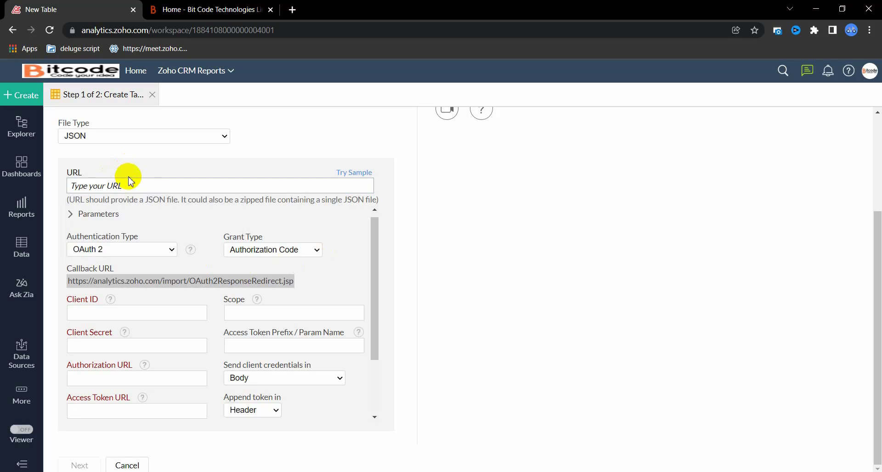
{"action": "left_click", "coordinate": [154, 318]}
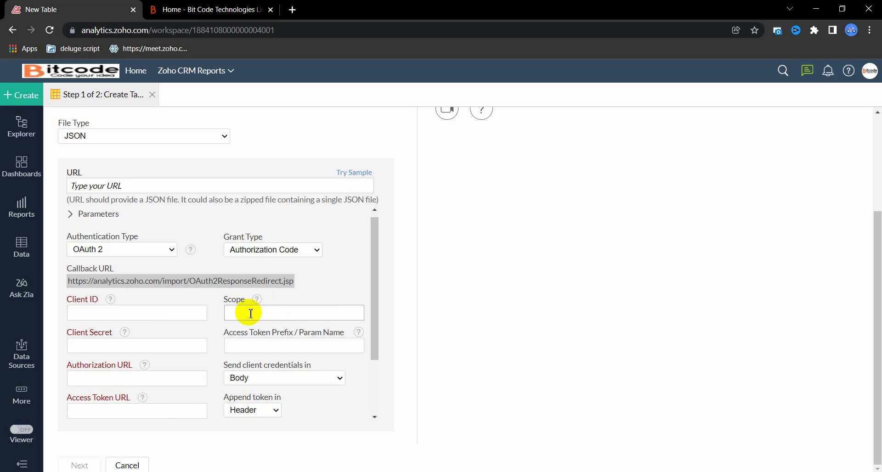
{"action": "triple_click", "coordinate": [265, 333]}
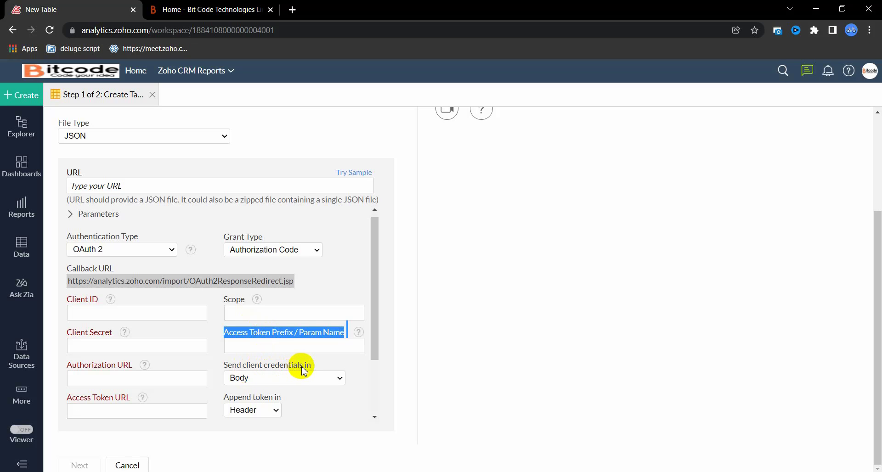
{"action": "left_click", "coordinate": [290, 377]}
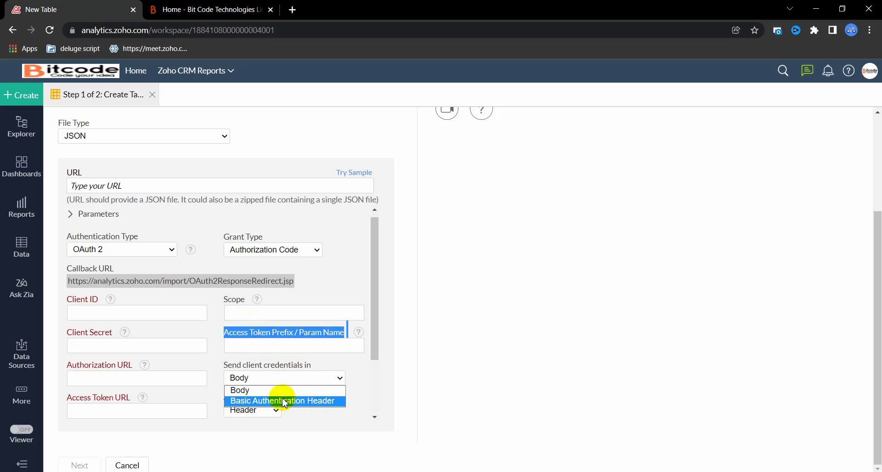
{"action": "left_click", "coordinate": [359, 369]}
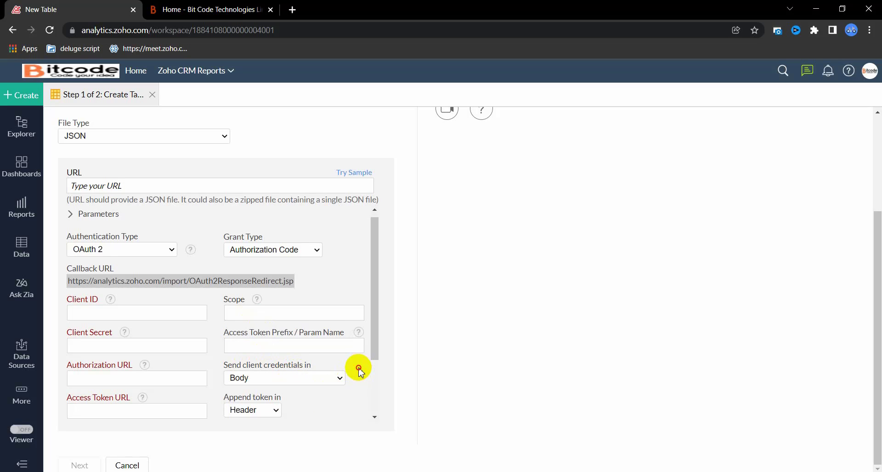
Step: Configure the Client Credentials grant with the saved client ID and client secret, and the scope api
{"action": "left_click", "coordinate": [274, 254]}
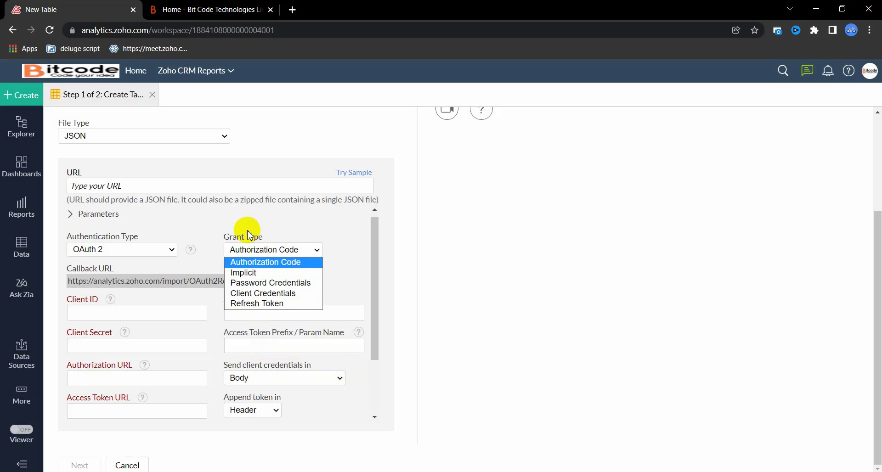
{"action": "left_click", "coordinate": [257, 295]}
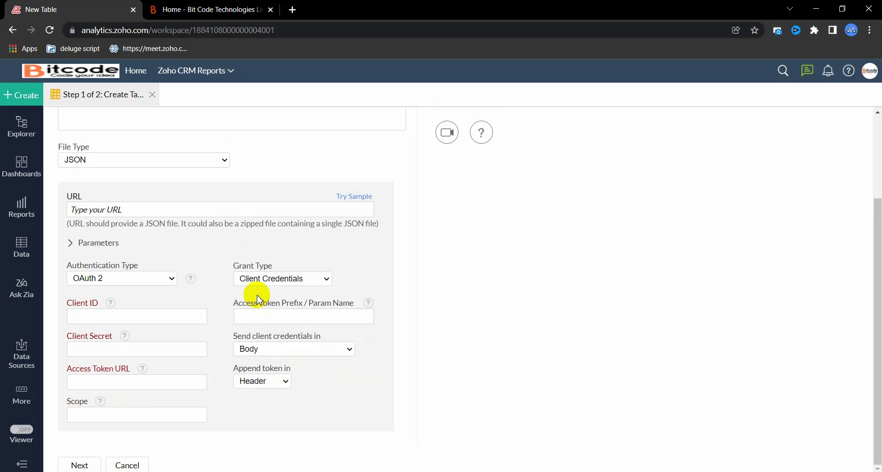
{"action": "left_click", "coordinate": [118, 315]}
{"action": "left_click", "coordinate": [141, 332]}
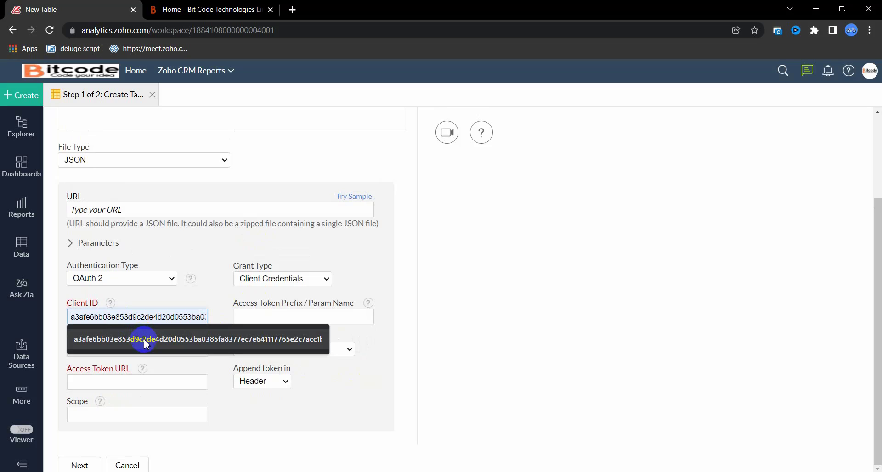
{"action": "left_click", "coordinate": [144, 343]}
{"action": "left_click", "coordinate": [141, 348]}
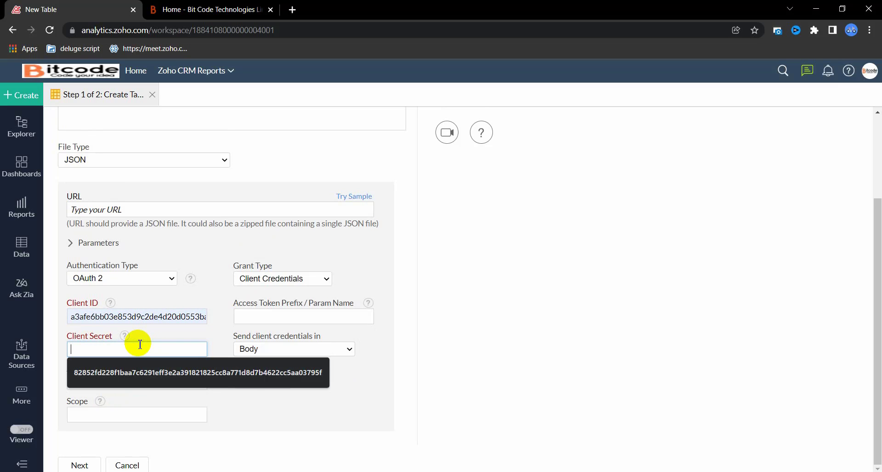
{"action": "left_click", "coordinate": [159, 370]}
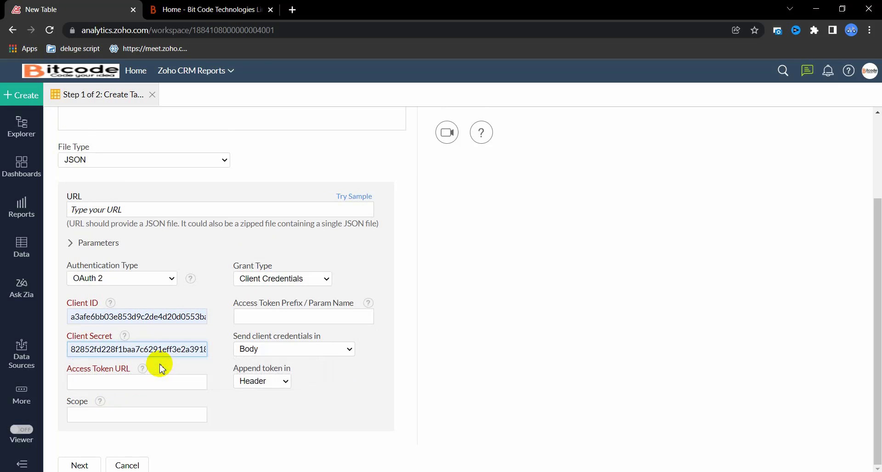
{"action": "left_click", "coordinate": [116, 413]}
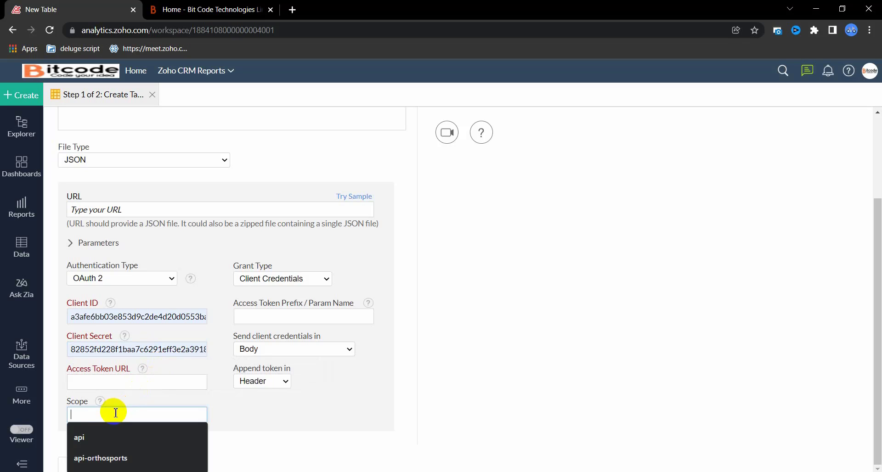
{"action": "left_click", "coordinate": [91, 437]}
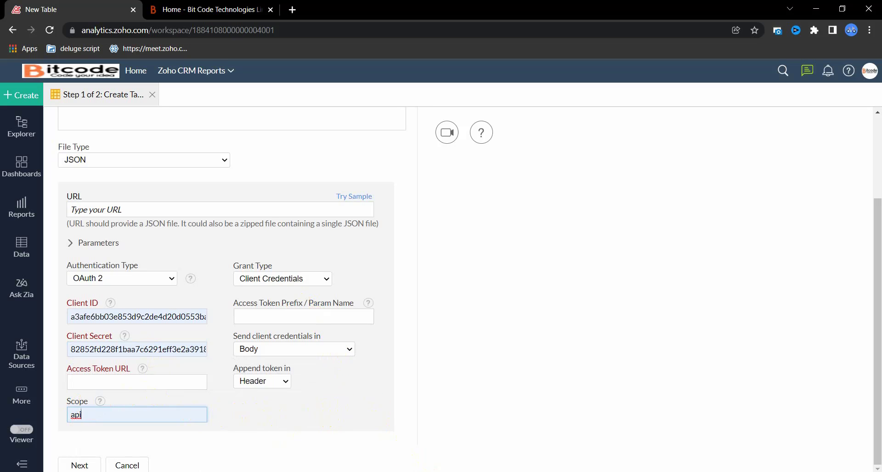
Step: Switch to Postman and open the Get Credentials request under Authentication API in the blueEHR REST V 2.0.1 collection
{"action": "left_click", "coordinate": [416, 471]}
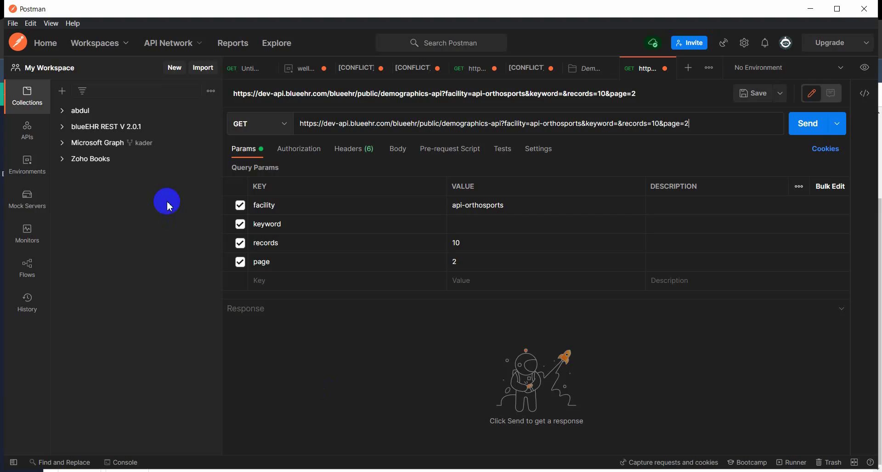
{"action": "left_click", "coordinate": [92, 129]}
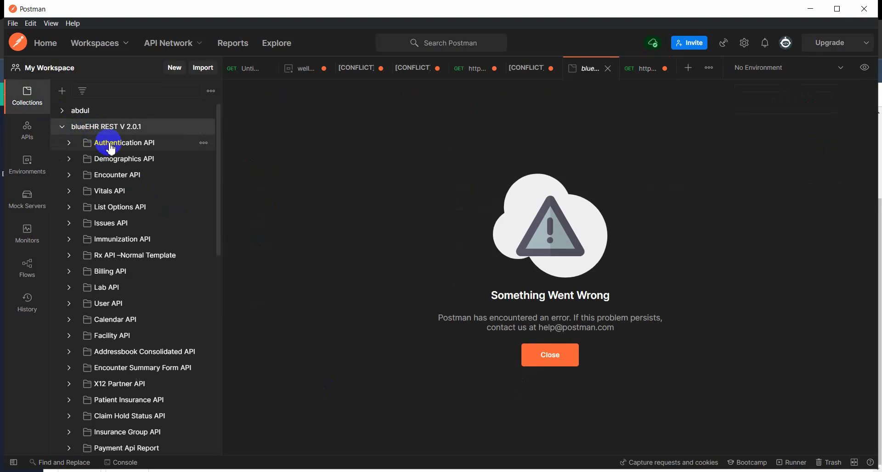
{"action": "scroll", "coordinate": [115, 351], "scroll_direction": "down", "scroll_amount": 6}
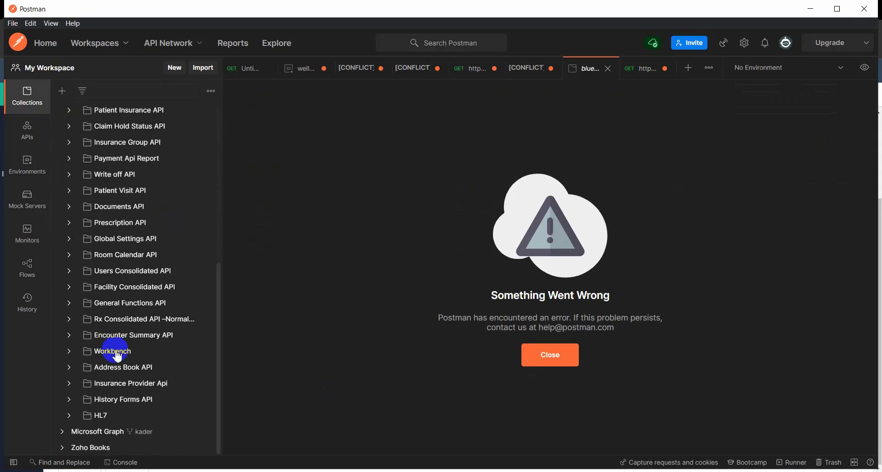
{"action": "scroll", "coordinate": [116, 354], "scroll_direction": "up", "scroll_amount": 6}
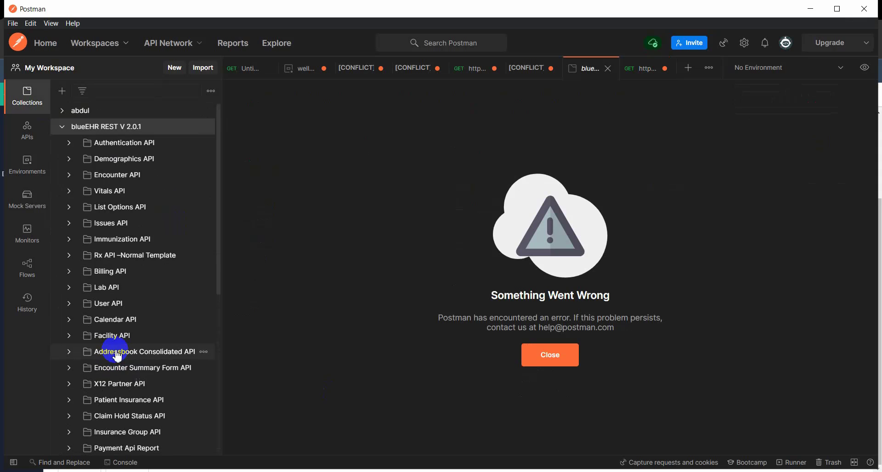
{"action": "left_click", "coordinate": [68, 143]}
{"action": "left_click", "coordinate": [120, 158]}
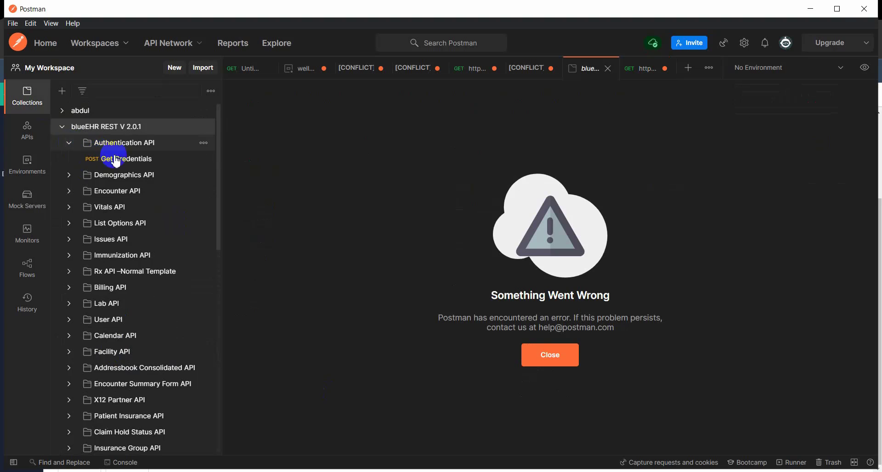
{"action": "left_click", "coordinate": [122, 161]}
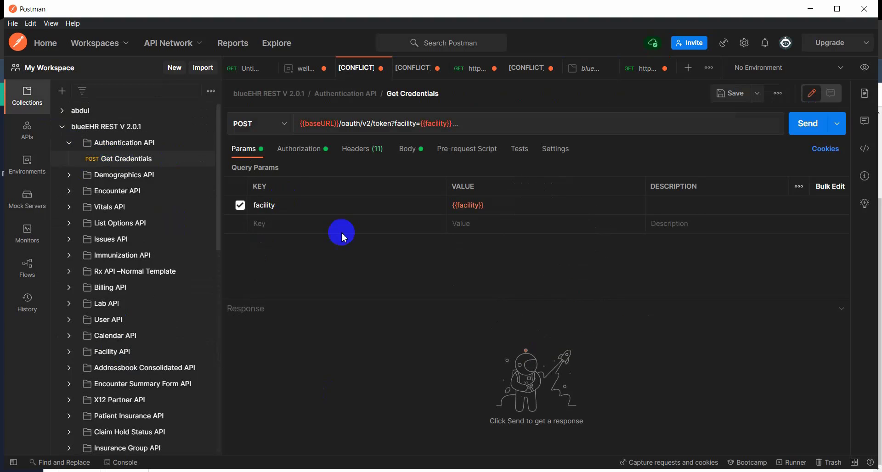
Step: Copy the full token request URL of the Get Credentials request
{"action": "left_click", "coordinate": [477, 121]}
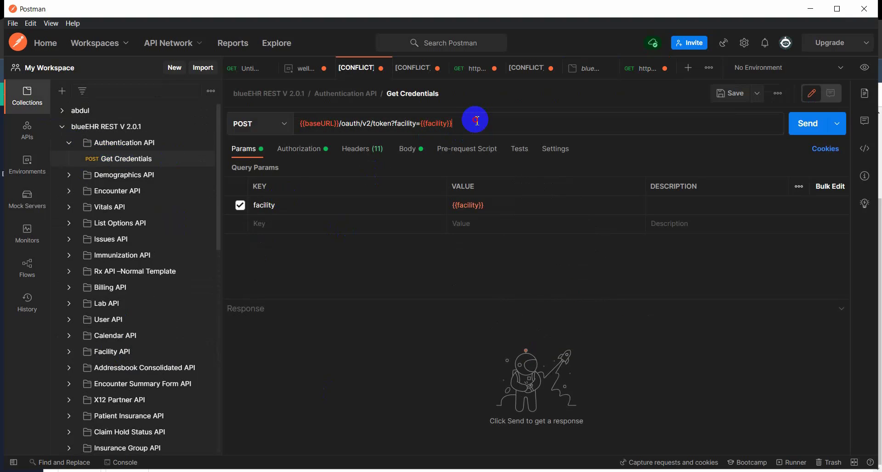
{"action": "key", "text": "ctrl+a"}
{"action": "right_click", "coordinate": [477, 121]}
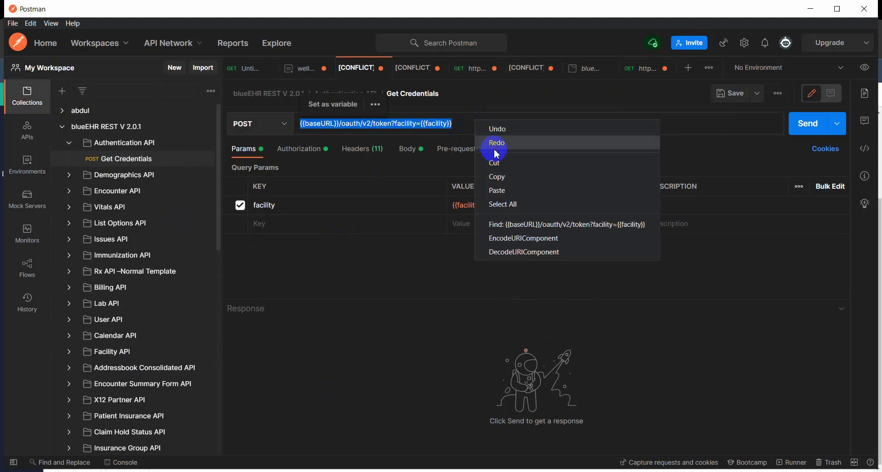
{"action": "left_click", "coordinate": [496, 179]}
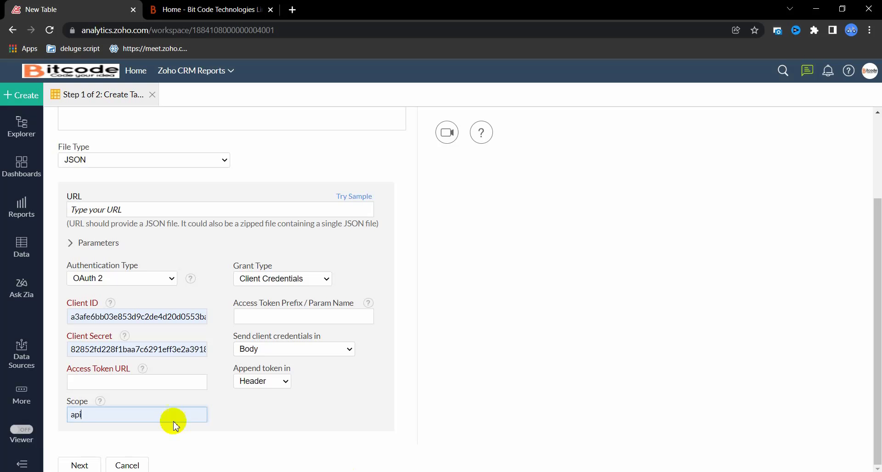
{"action": "left_click", "coordinate": [139, 381]}
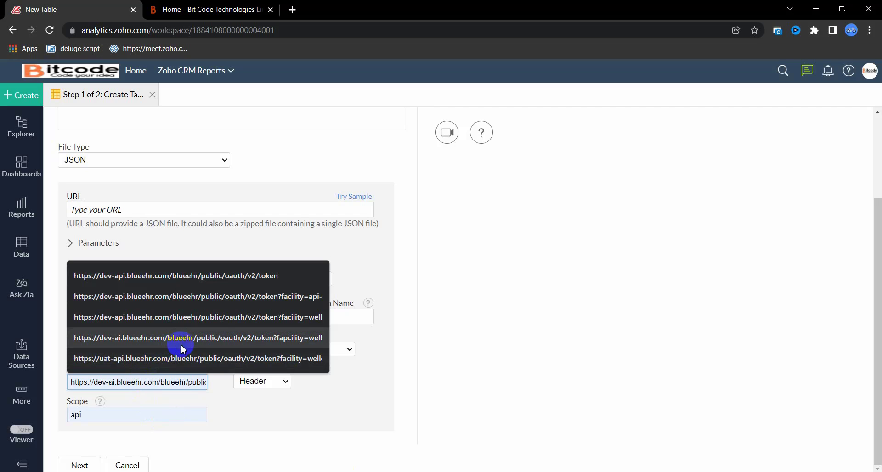
{"action": "left_click", "coordinate": [180, 363]}
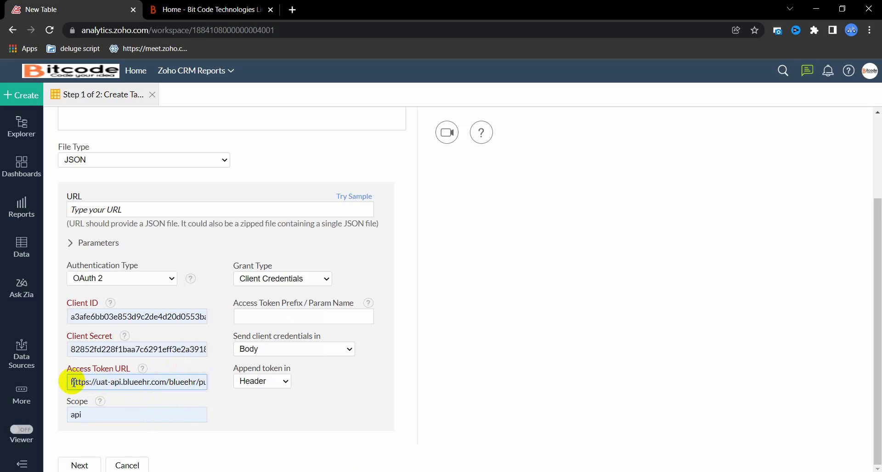
{"action": "left_click_drag", "start_coordinate": [69, 382], "coordinate": [172, 383]}
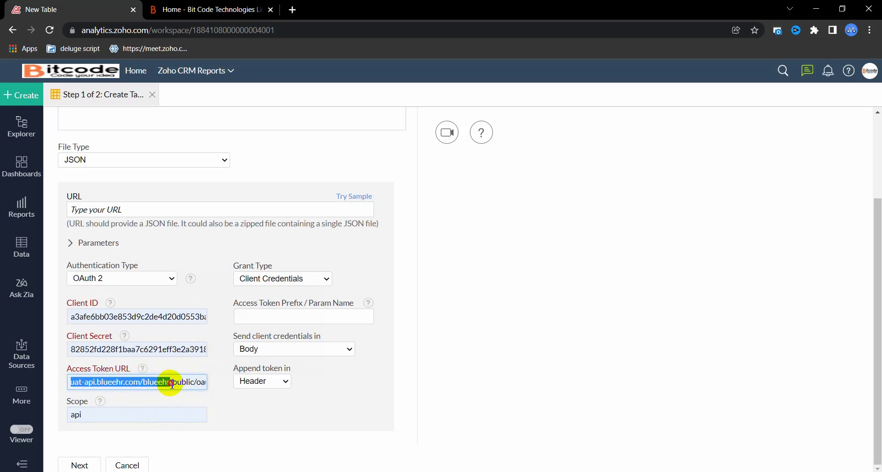
{"action": "scroll", "coordinate": [187, 385], "scroll_direction": "right", "scroll_amount": 3}
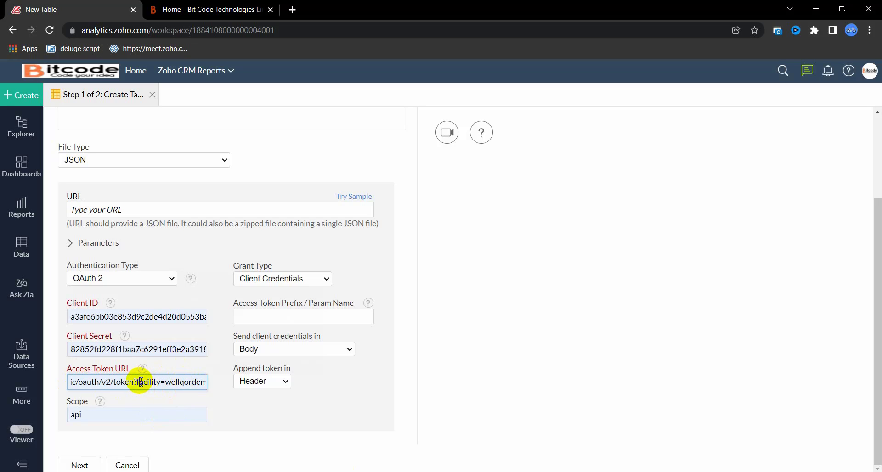
Step: Check the facility parameter and its value at the end of the Access Token URL
{"action": "left_click_drag", "start_coordinate": [138, 382], "coordinate": [205, 382]}
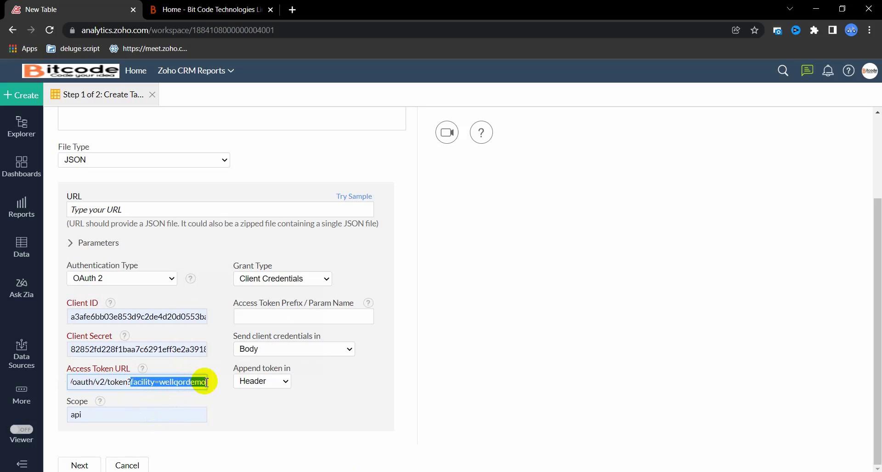
{"action": "double_click", "coordinate": [177, 384]}
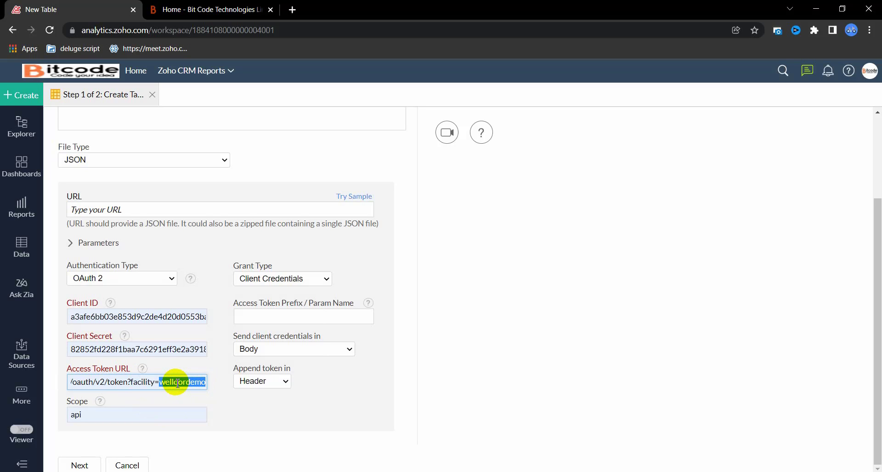
{"action": "left_click", "coordinate": [153, 208]}
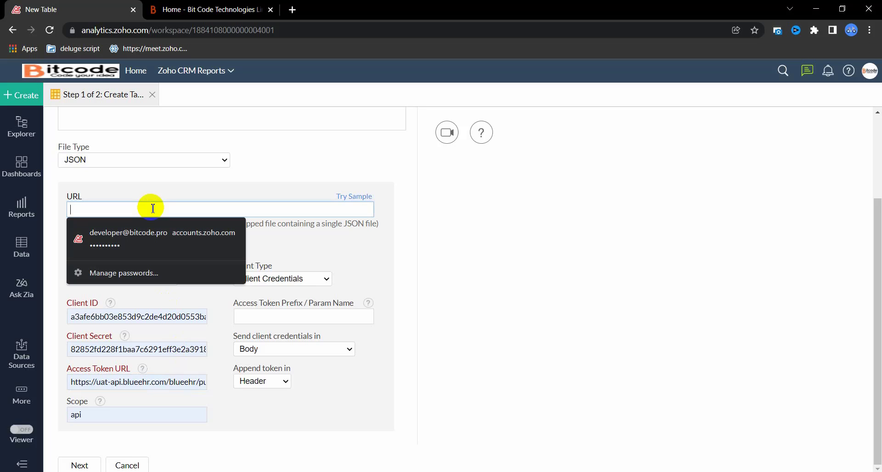
{"action": "left_click", "coordinate": [209, 201]}
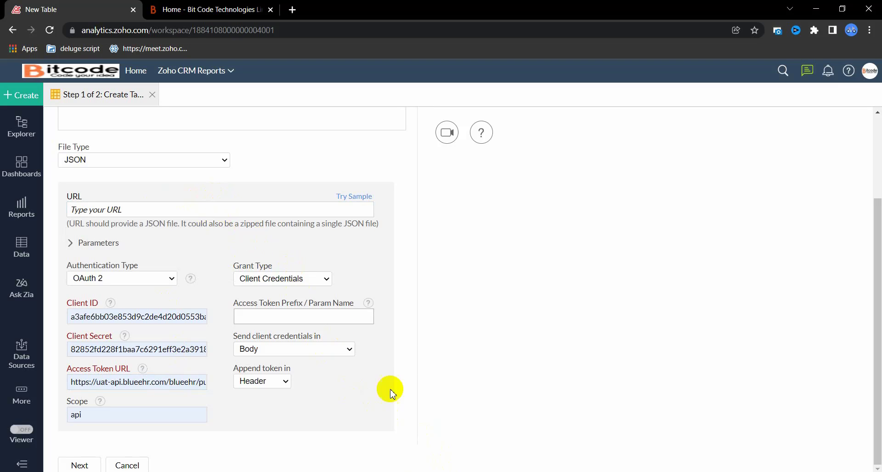
Step: Switch to Postman and open the Patient search request under Demographics API in the blueEHR collection
{"action": "left_click", "coordinate": [431, 471]}
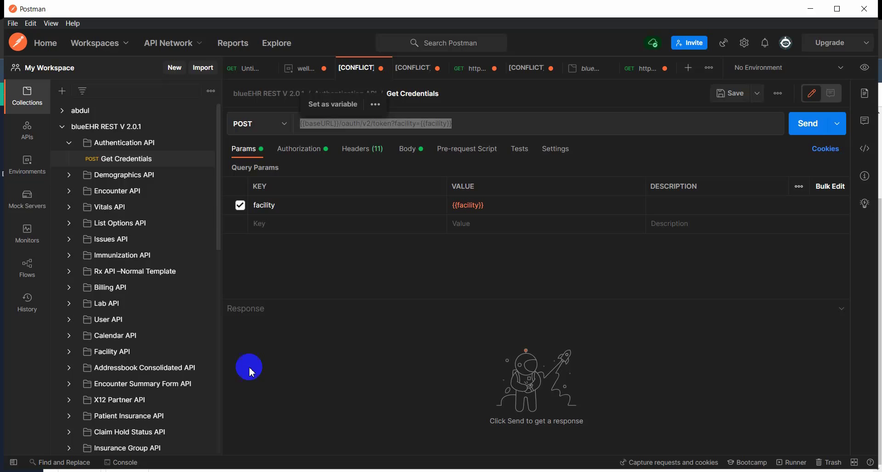
{"action": "left_click", "coordinate": [70, 175]}
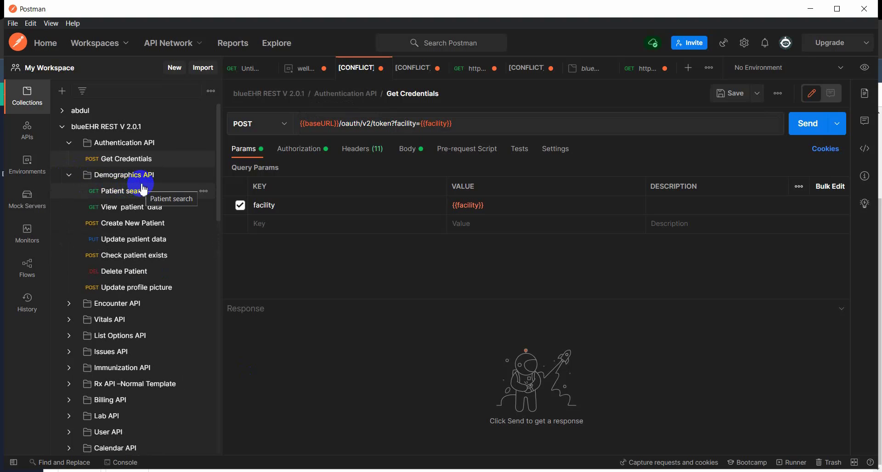
{"action": "left_click", "coordinate": [119, 193]}
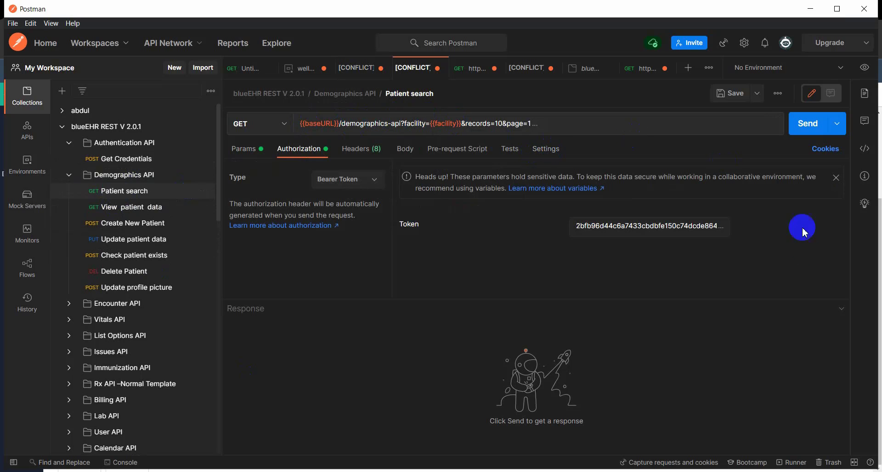
Step: Send the Get Credentials request under Authentication API and copy the access token from its response
{"action": "left_click", "coordinate": [128, 149]}
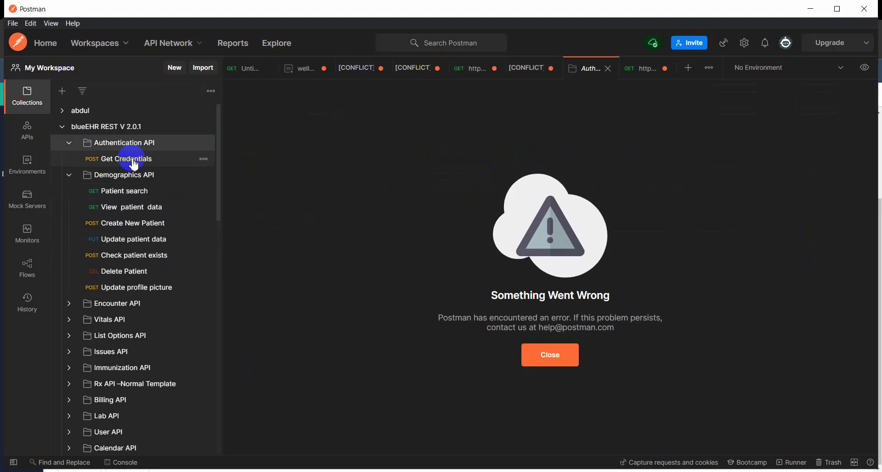
{"action": "left_click", "coordinate": [133, 163]}
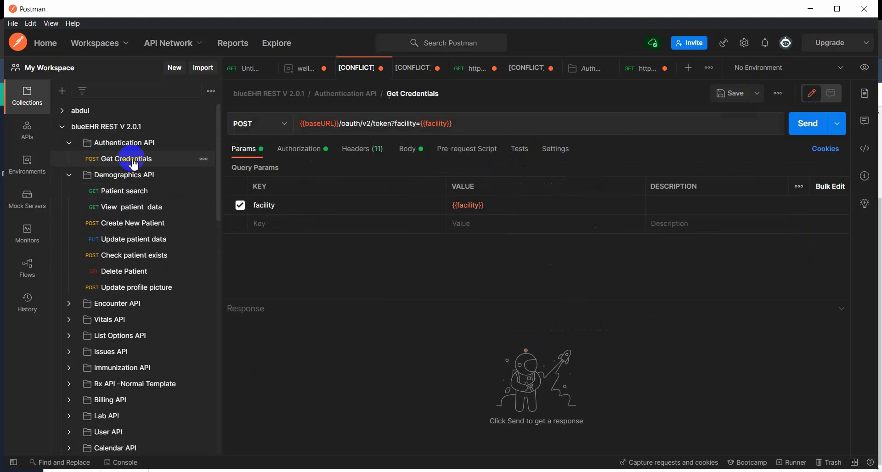
{"action": "left_click", "coordinate": [816, 135]}
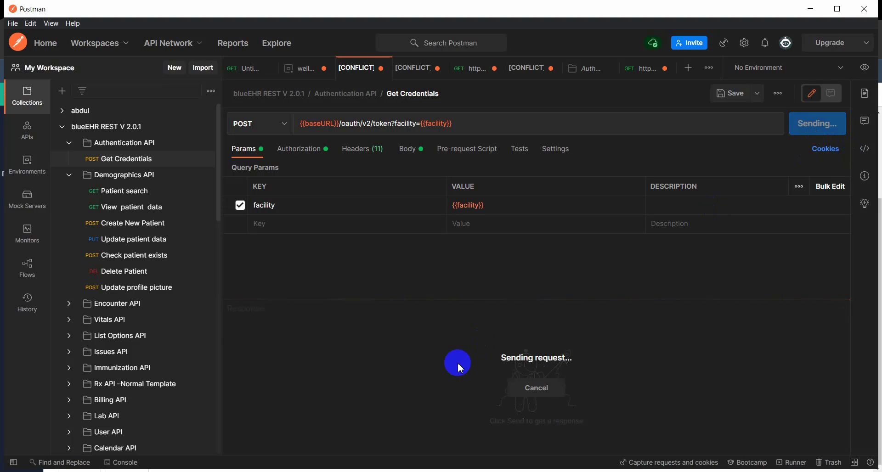
{"action": "double_click", "coordinate": [385, 362]}
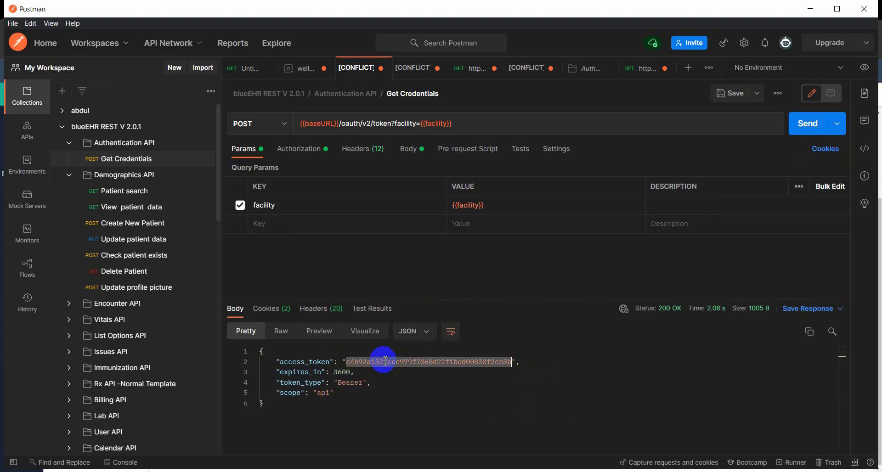
{"action": "right_click", "coordinate": [385, 362]}
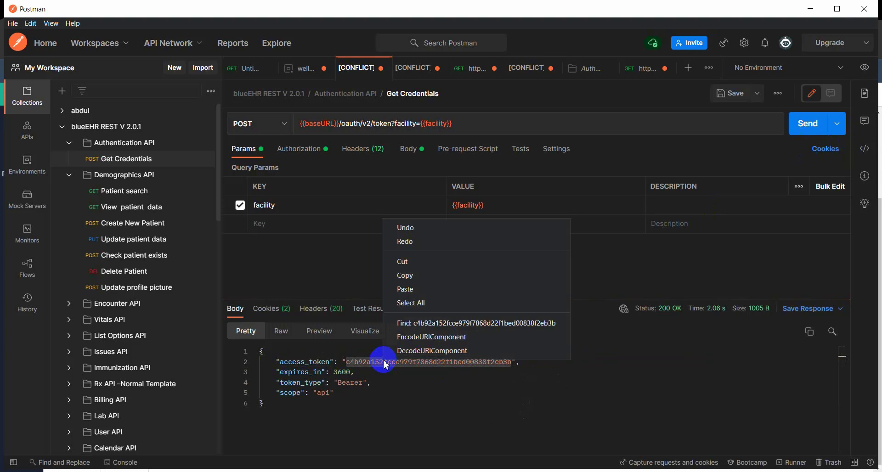
{"action": "left_click", "coordinate": [413, 276]}
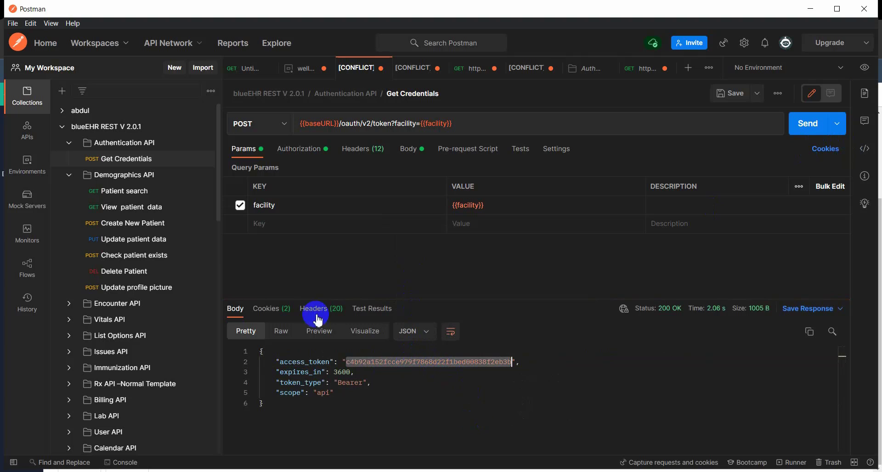
Step: Replace the bearer token of the Patient search request with the copied access token and send the request
{"action": "left_click", "coordinate": [80, 181]}
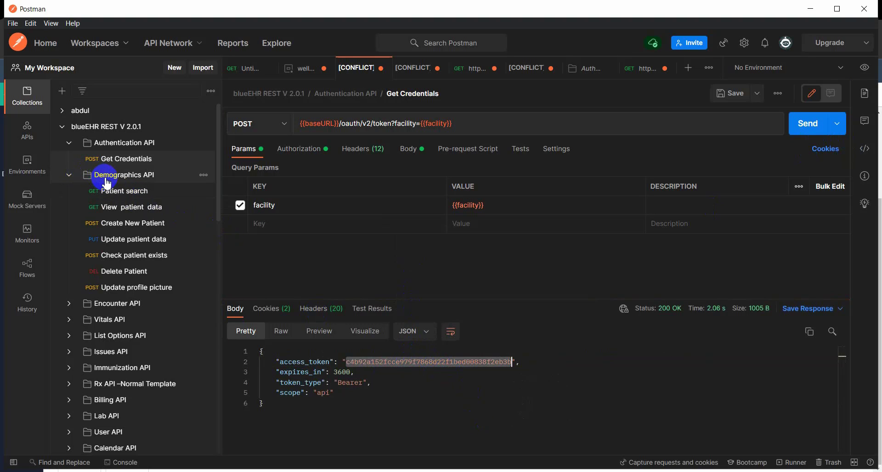
{"action": "left_click", "coordinate": [115, 196]}
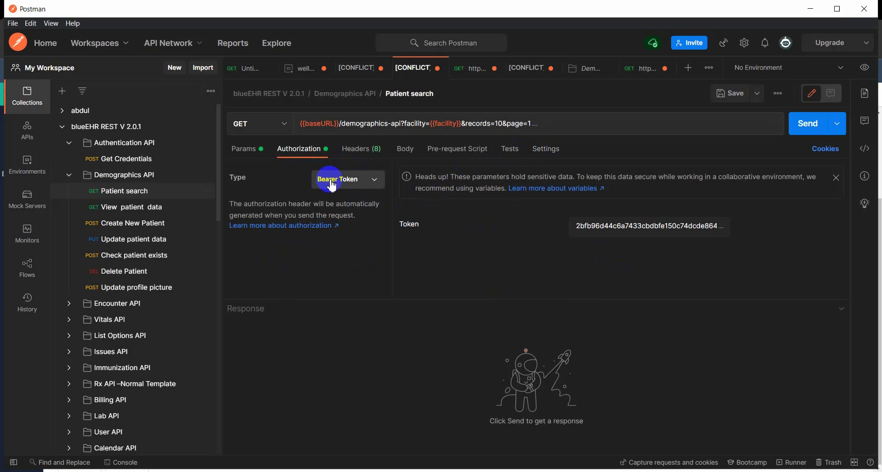
{"action": "double_click", "coordinate": [614, 226]}
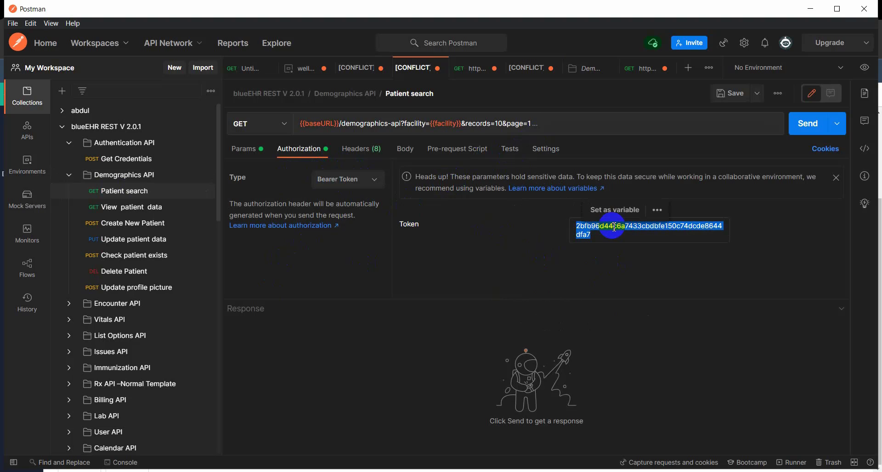
{"action": "key", "text": "ctrl+v"}
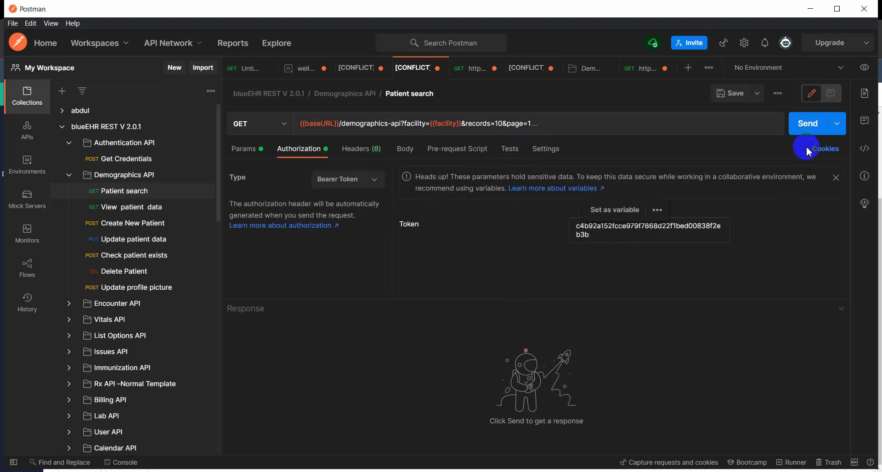
{"action": "left_click", "coordinate": [807, 123]}
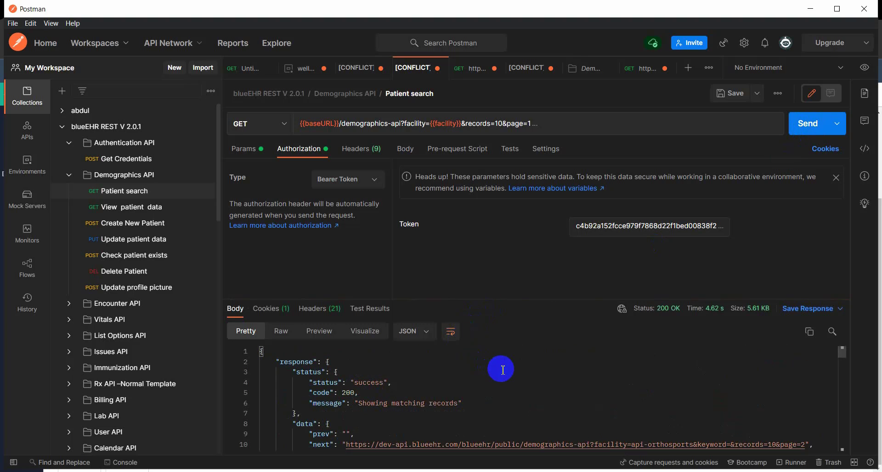
Step: Open the next-page link from the Patient search response as a request and copy its demographics-api address up to the facility parameter name
{"action": "scroll", "coordinate": [502, 369], "scroll_direction": "down", "scroll_amount": 3}
{"action": "scroll", "coordinate": [502, 369], "scroll_direction": "up", "scroll_amount": 2}
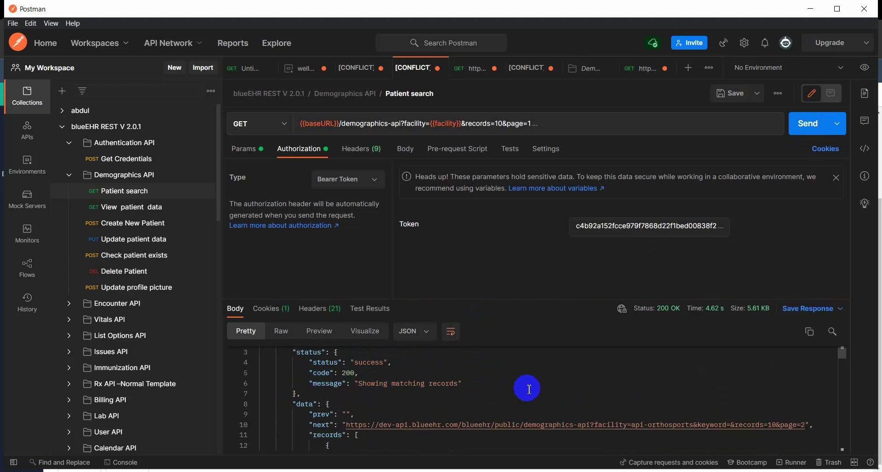
{"action": "scroll", "coordinate": [528, 388], "scroll_direction": "down", "scroll_amount": 2}
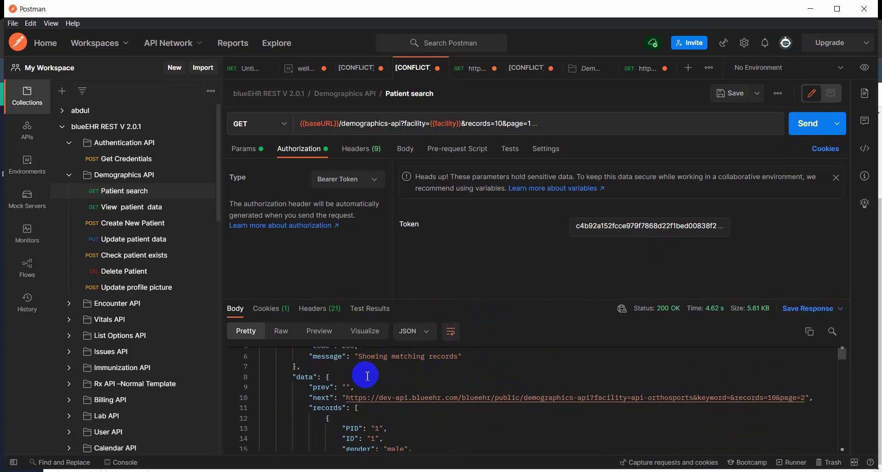
{"action": "left_click", "coordinate": [396, 403]}
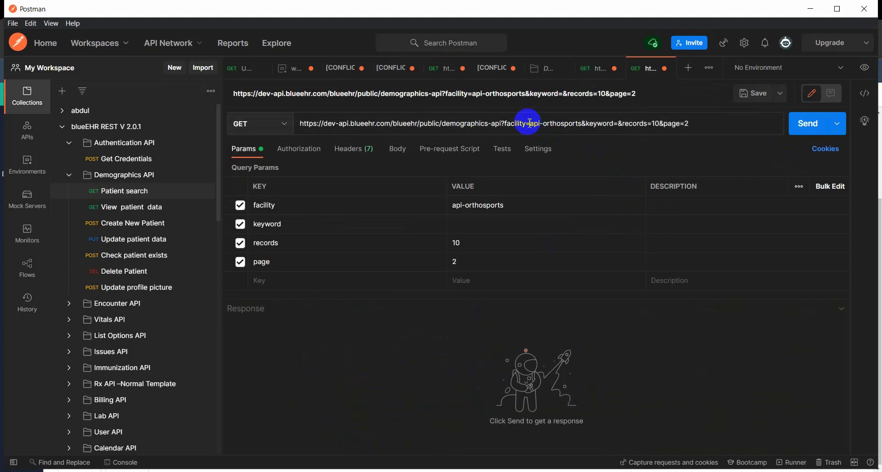
{"action": "left_click_drag", "start_coordinate": [527, 124], "coordinate": [282, 143]}
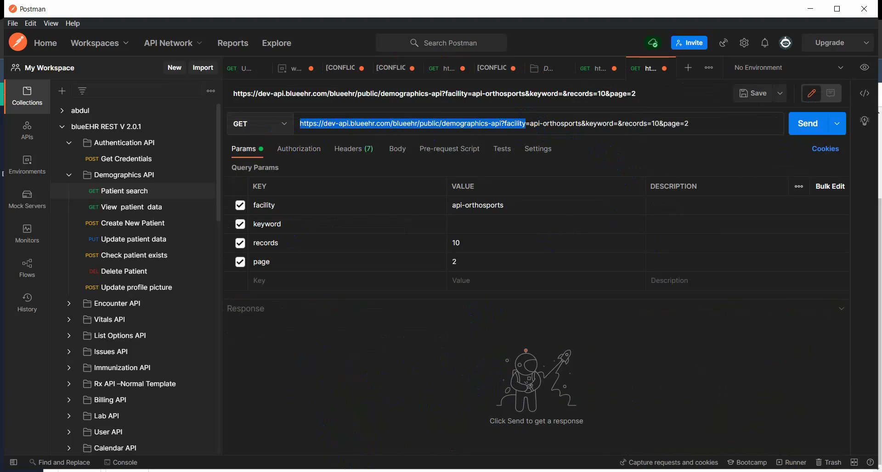
{"action": "left_click", "coordinate": [376, 439]}
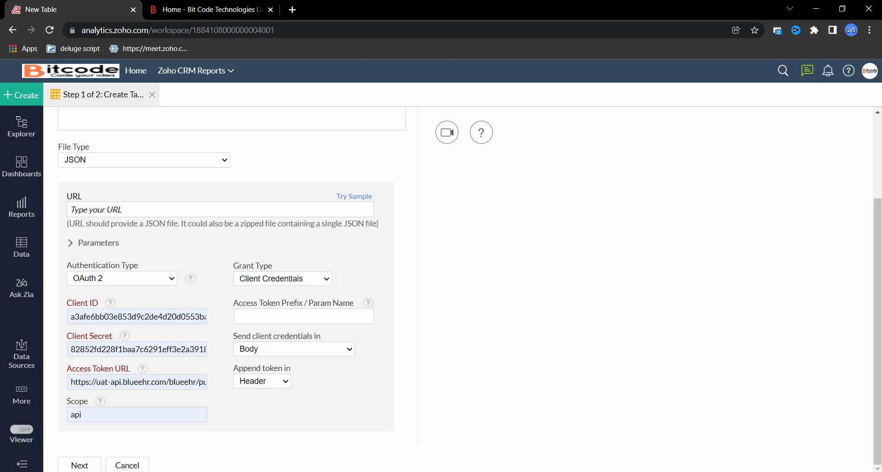
{"action": "left_click", "coordinate": [188, 209]}
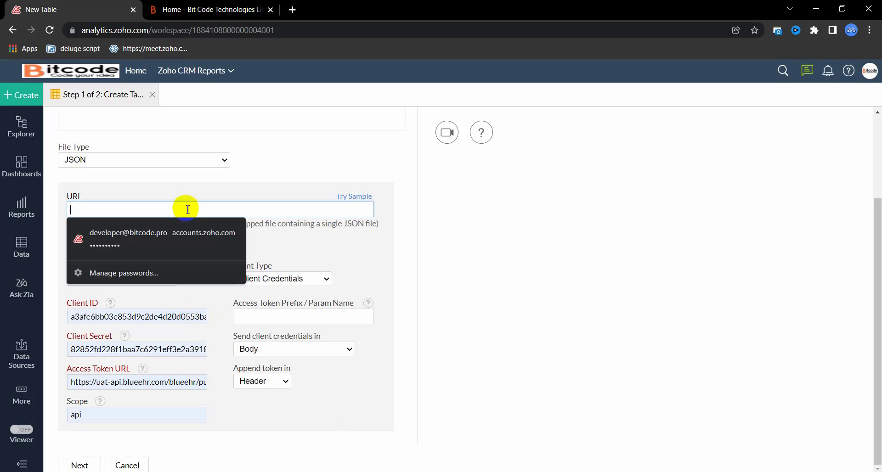
{"action": "key", "text": "ctrl+v"}
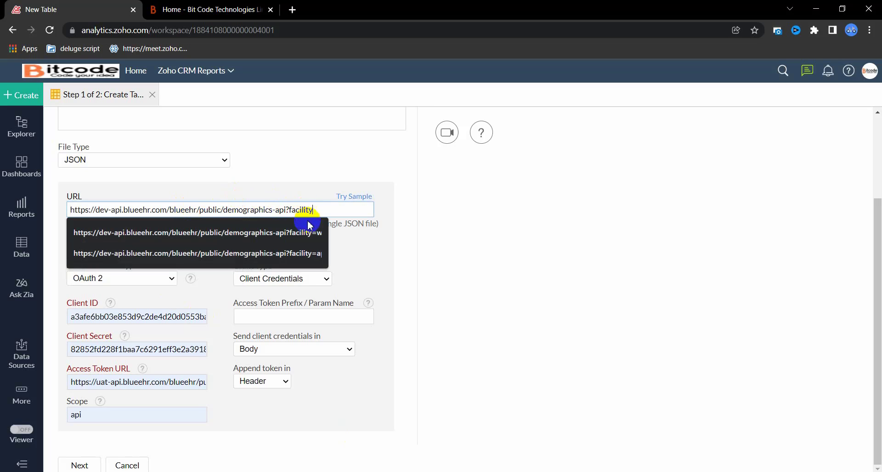
{"action": "left_click", "coordinate": [301, 255]}
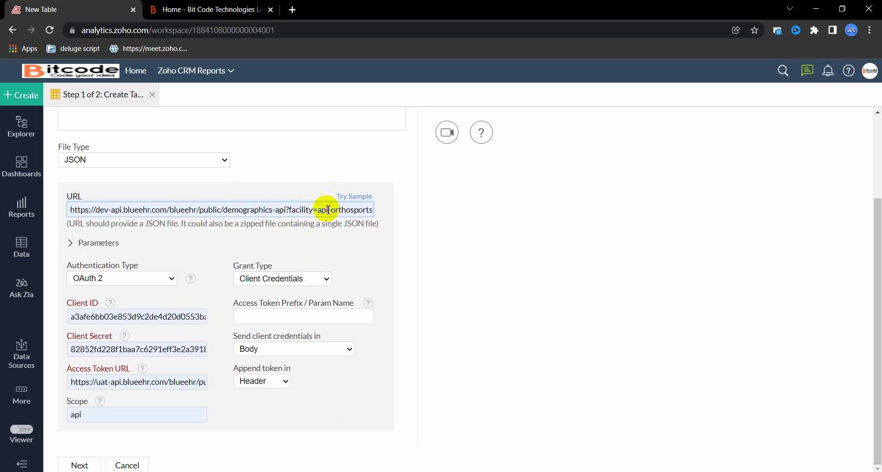
Step: Replace the facility value in the data URL with wellqordemo, copied from the Access Token URL
{"action": "left_click_drag", "start_coordinate": [188, 382], "coordinate": [209, 388]}
{"action": "double_click", "coordinate": [191, 385]}
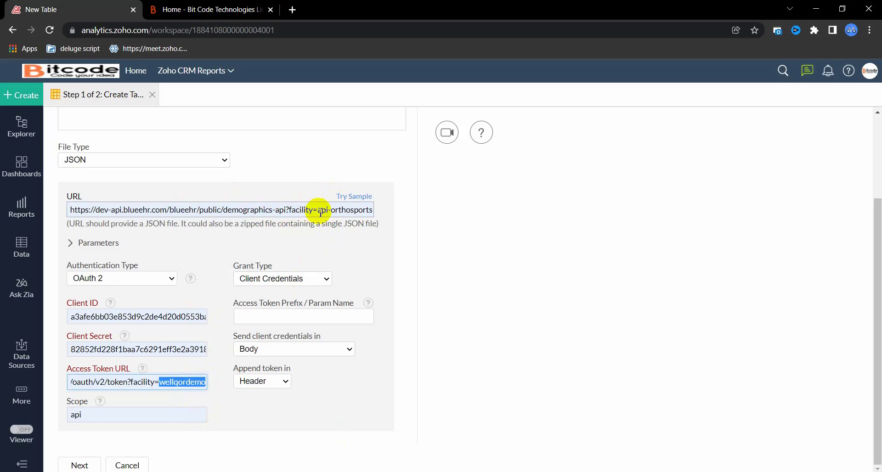
{"action": "left_click_drag", "start_coordinate": [320, 212], "coordinate": [385, 214]}
{"action": "key", "text": "ctrl+v"}
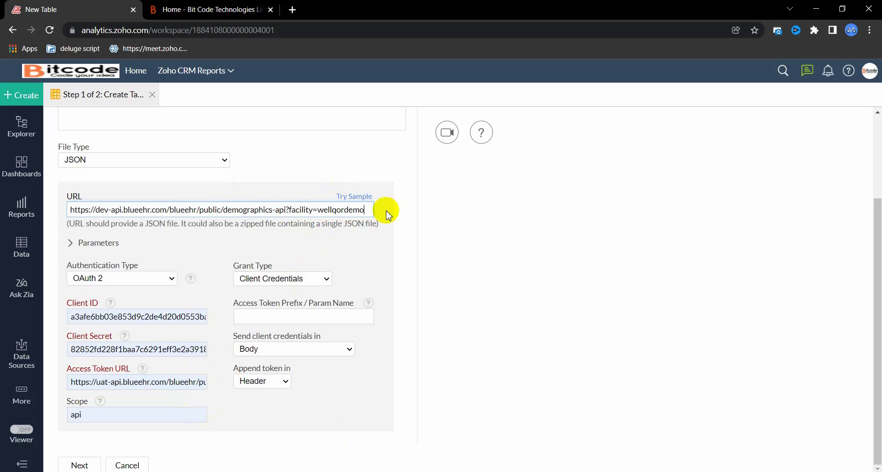
{"action": "left_click", "coordinate": [350, 157]}
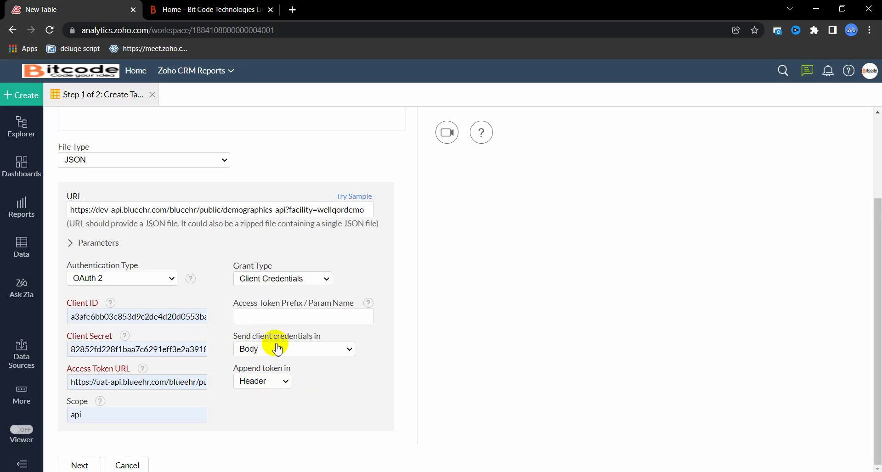
Step: Send client credentials in the Basic Authentication Header with Bearer as access token prefix, and try to continue to the next import step
{"action": "left_click", "coordinate": [305, 348]}
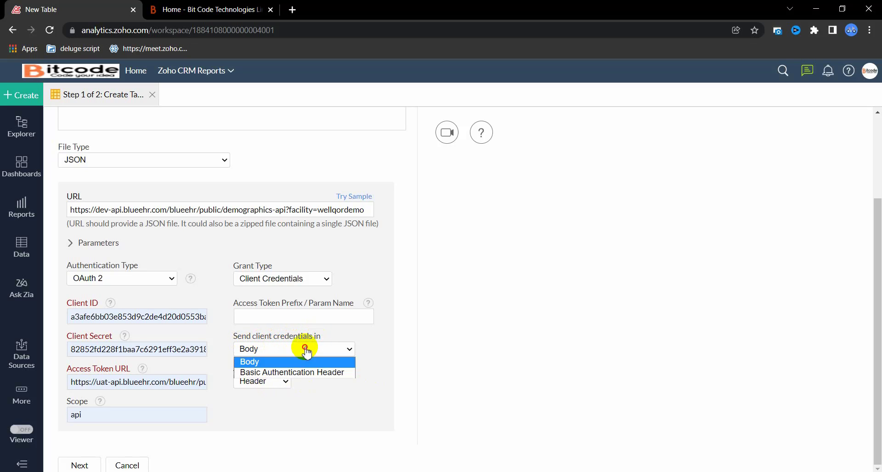
{"action": "left_click", "coordinate": [300, 373]}
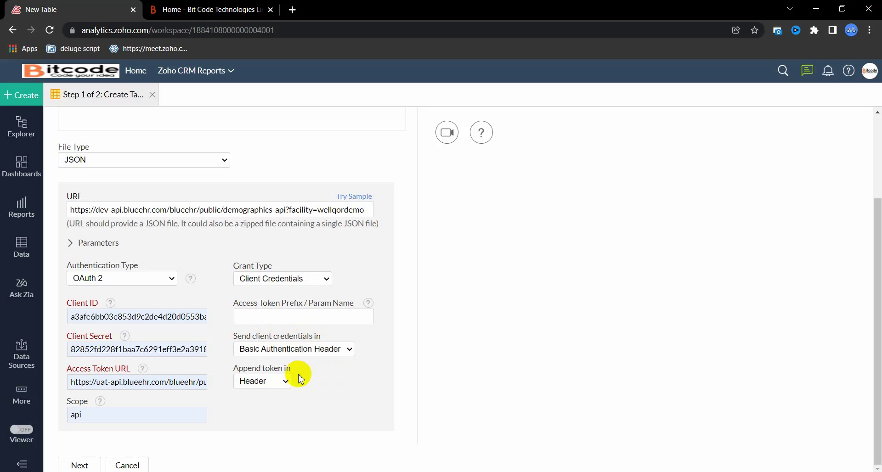
{"action": "left_click", "coordinate": [306, 316]}
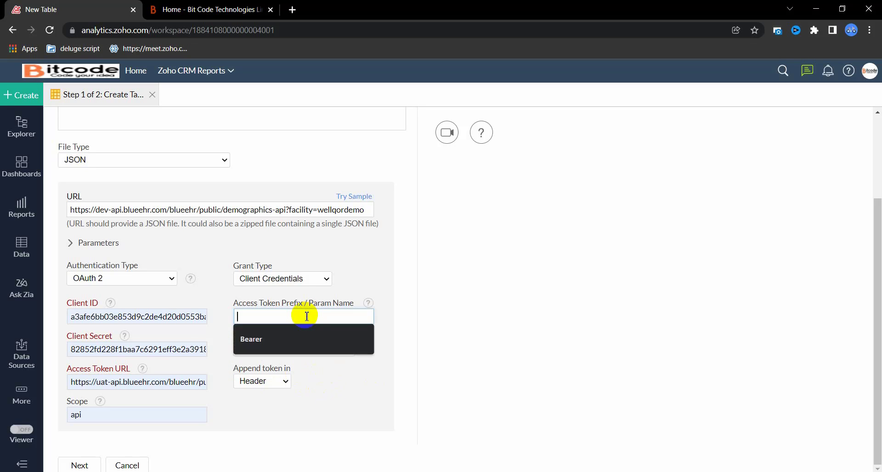
{"action": "left_click", "coordinate": [290, 339]}
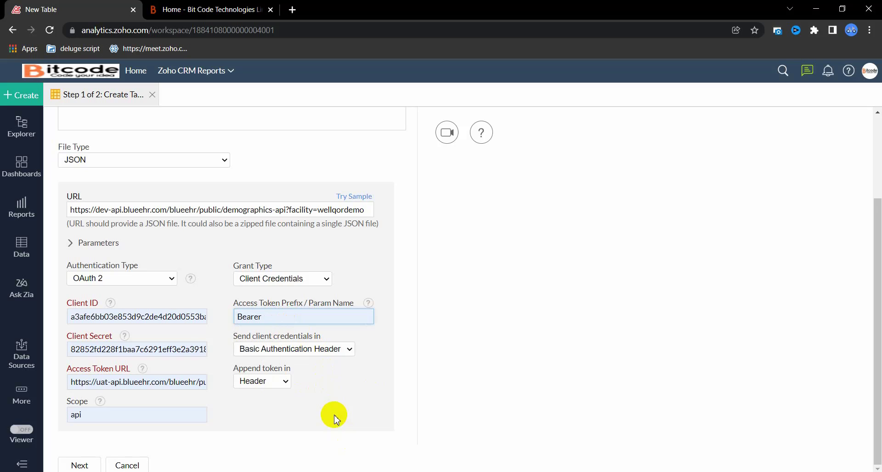
{"action": "left_click", "coordinate": [88, 466]}
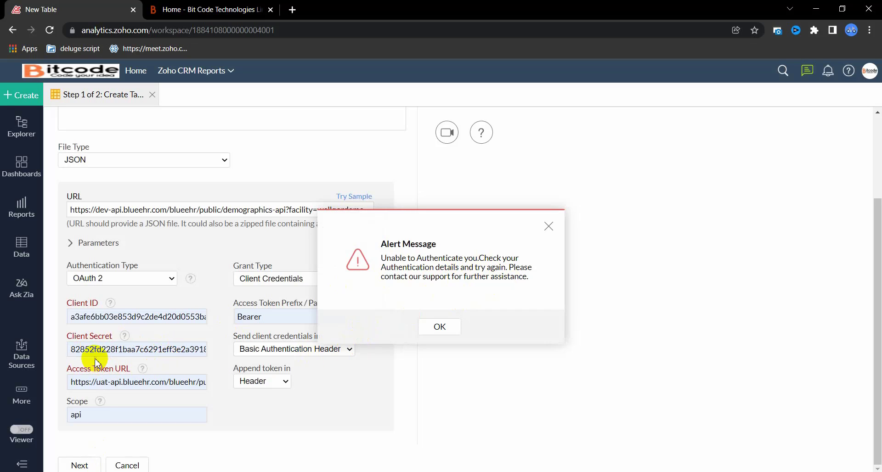
{"action": "left_click", "coordinate": [440, 327]}
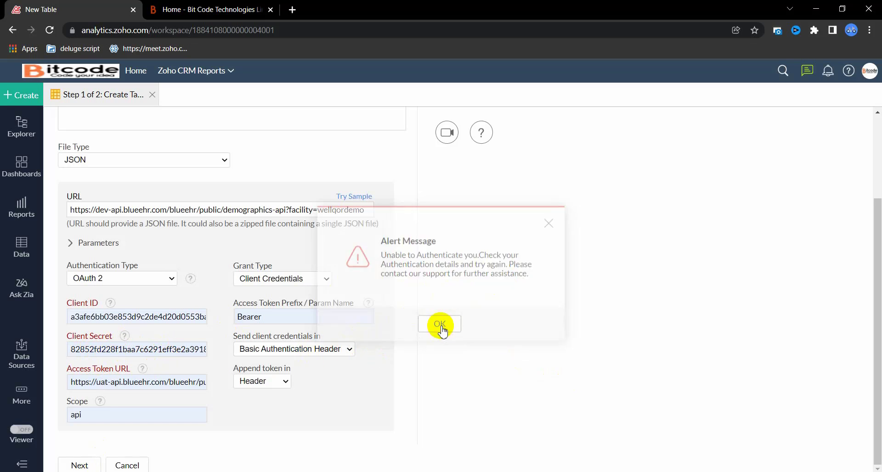
Step: Try again to continue to the next import step with the current OAuth 2 settings
{"action": "mouse_move", "coordinate": [468, 471]}
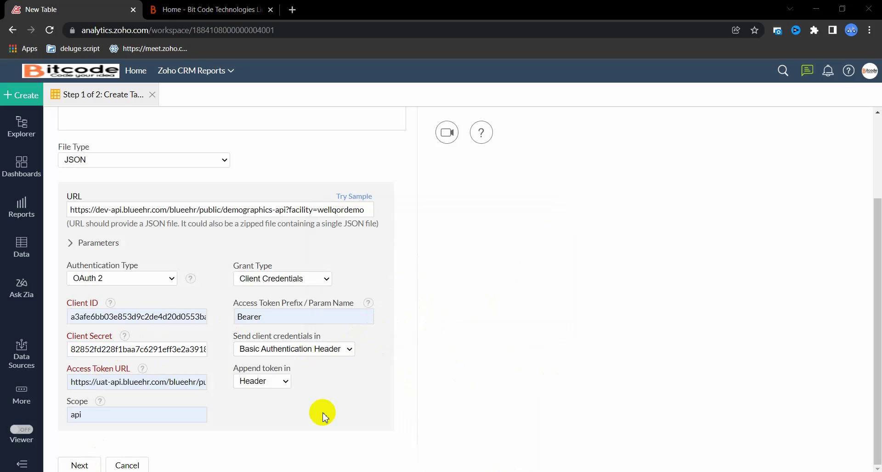
{"action": "left_click", "coordinate": [85, 465]}
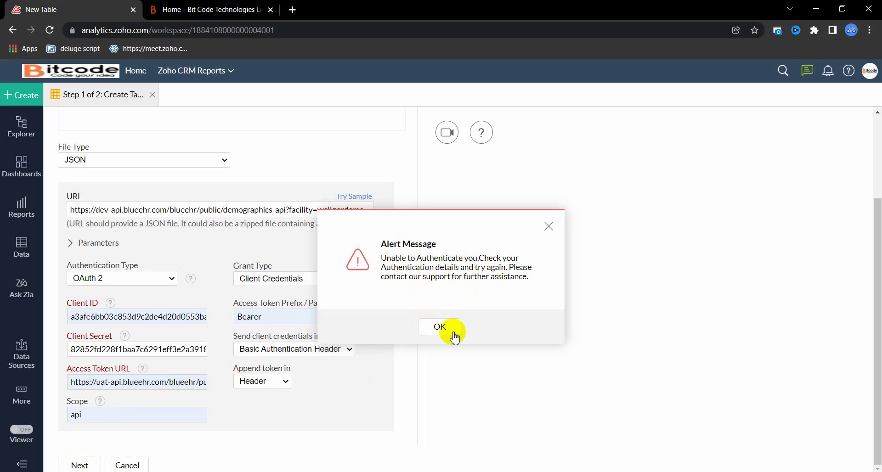
{"action": "left_click", "coordinate": [440, 327]}
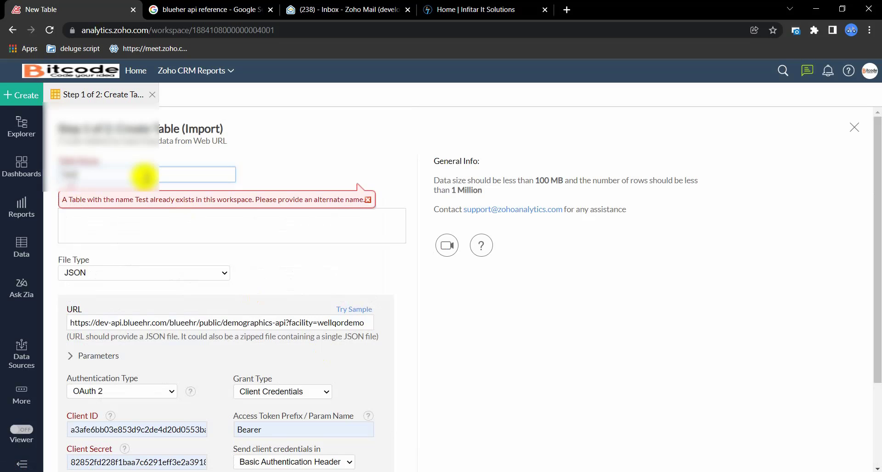
Step: Rename the new table InfitarIT and continue to the data preview step of the import
{"action": "double_click", "coordinate": [144, 176]}
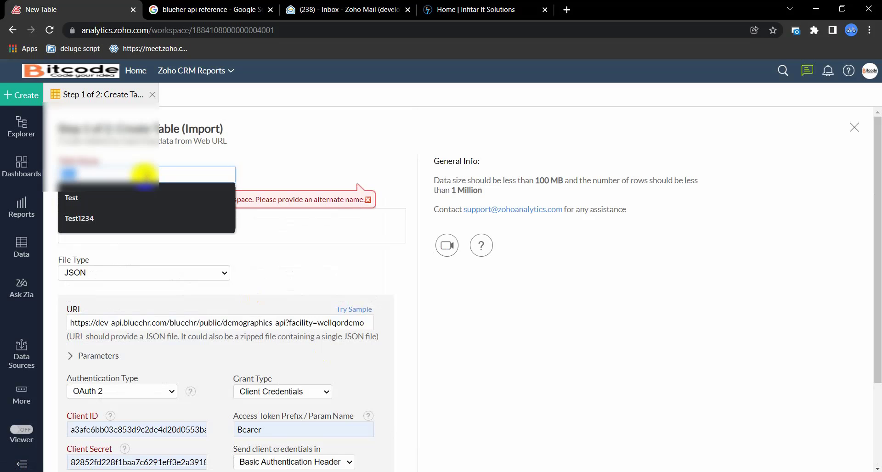
{"action": "type", "text": "D"}
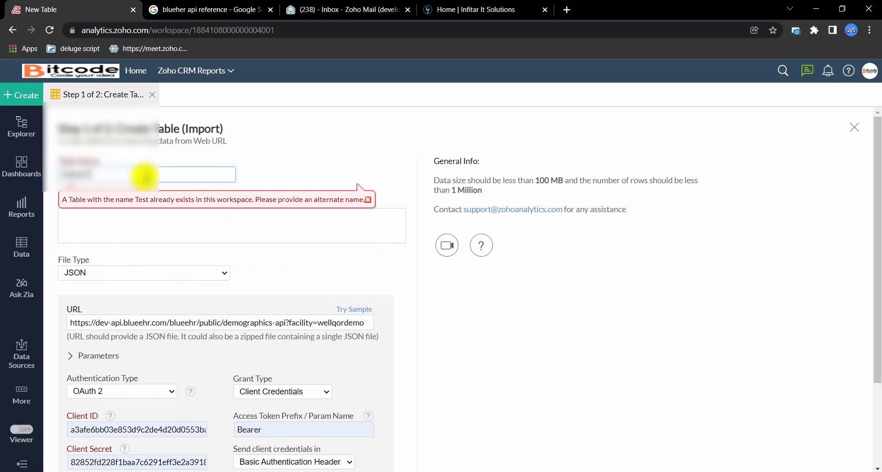
{"action": "scroll", "coordinate": [313, 318], "scroll_direction": "down", "scroll_amount": 2}
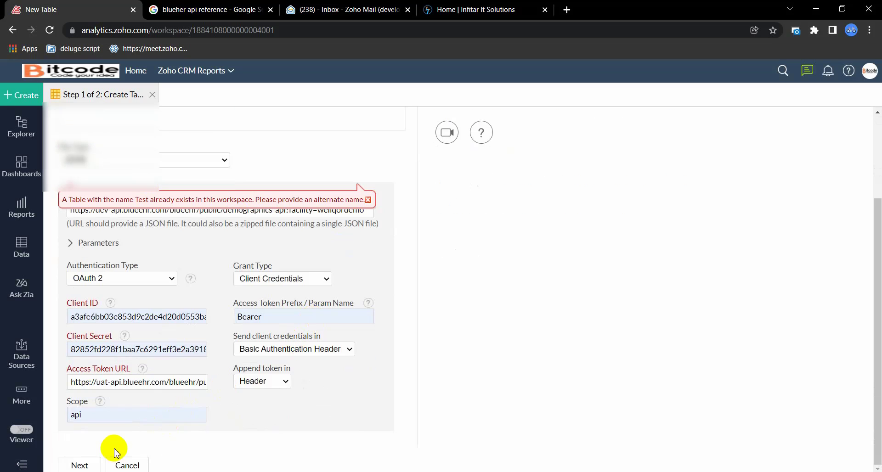
{"action": "left_click", "coordinate": [80, 463]}
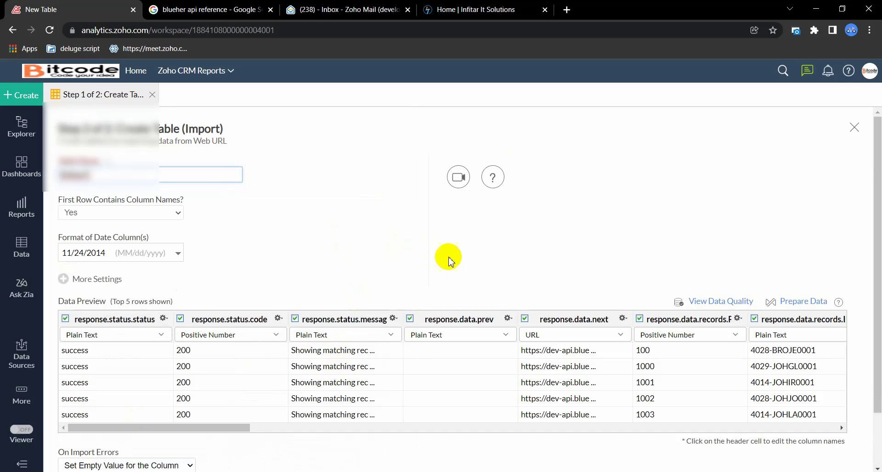
{"action": "scroll", "coordinate": [476, 271], "scroll_direction": "down", "scroll_amount": 2}
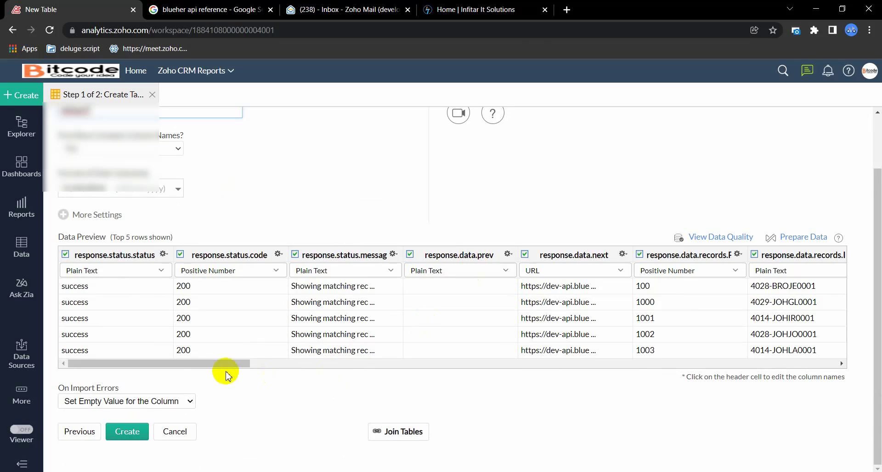
Step: Search Google for BlueEHR in a new browser tab, open the blueehr.com site and look over its home page
{"action": "left_click", "coordinate": [568, 10]}
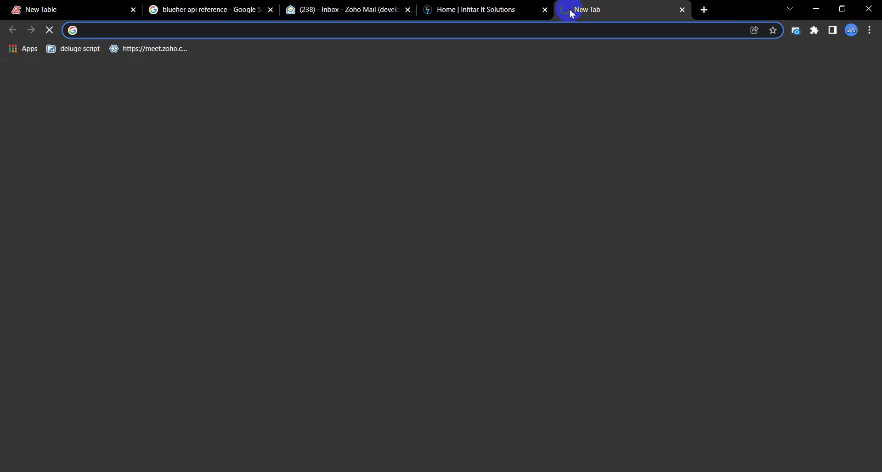
{"action": "type", "text": "Blue"}
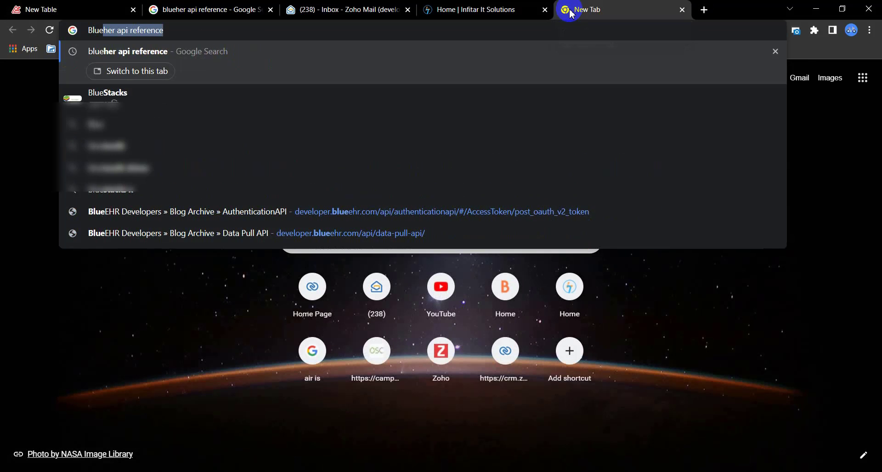
{"action": "type", "text": "EHR"}
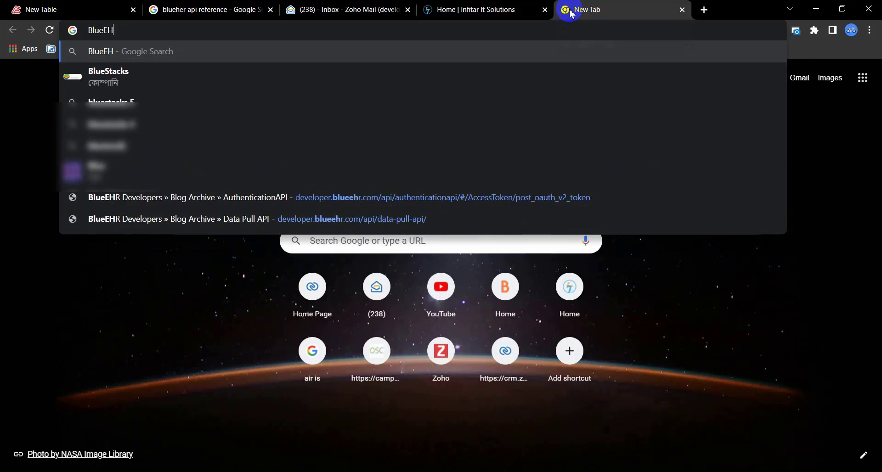
{"action": "key", "text": "Return"}
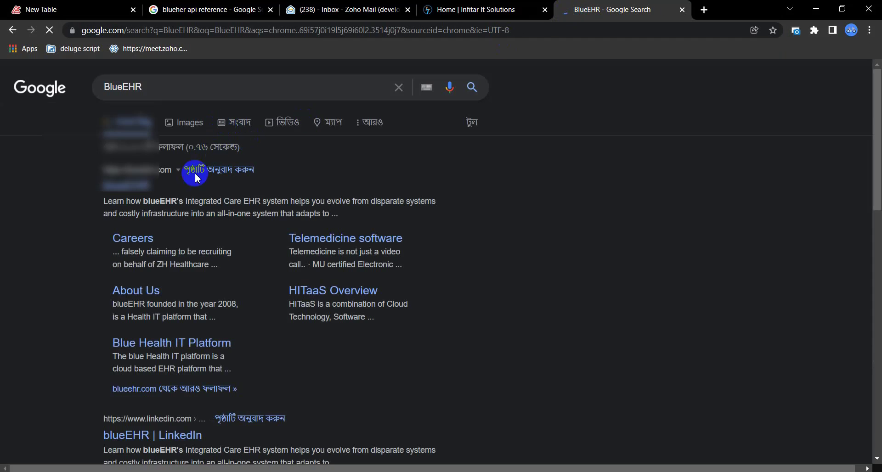
{"action": "left_click", "coordinate": [142, 194]}
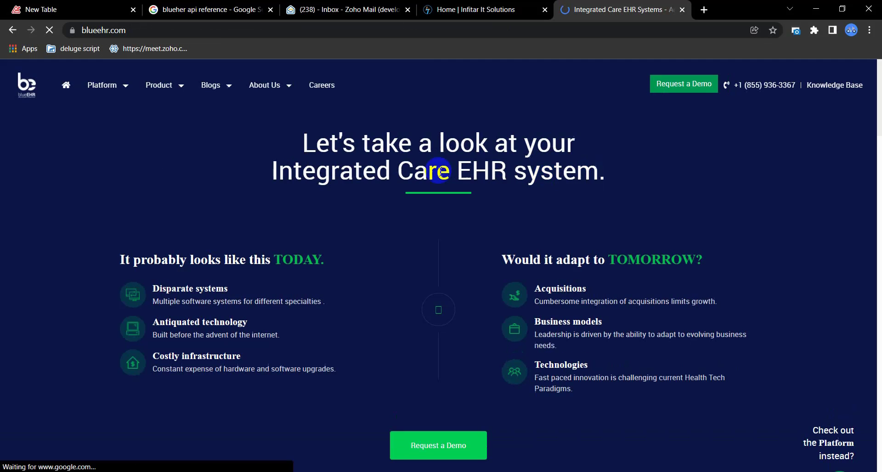
{"action": "scroll", "coordinate": [651, 337], "scroll_direction": "down", "scroll_amount": 8}
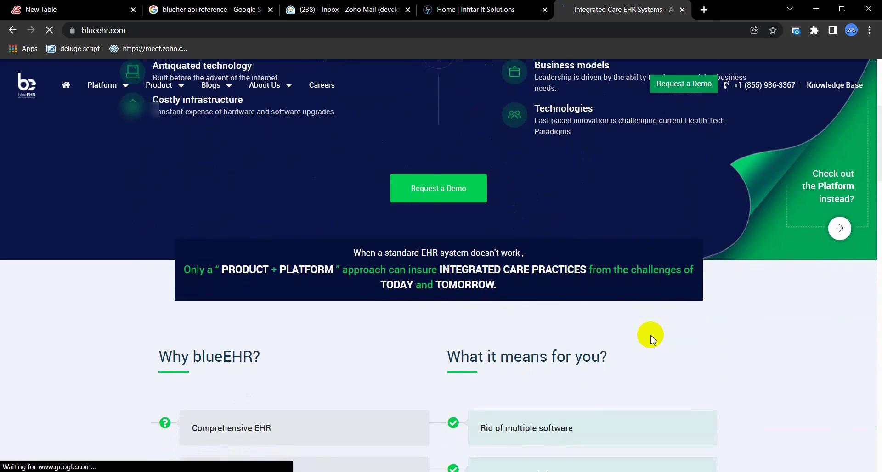
{"action": "scroll", "coordinate": [650, 336], "scroll_direction": "down", "scroll_amount": 10}
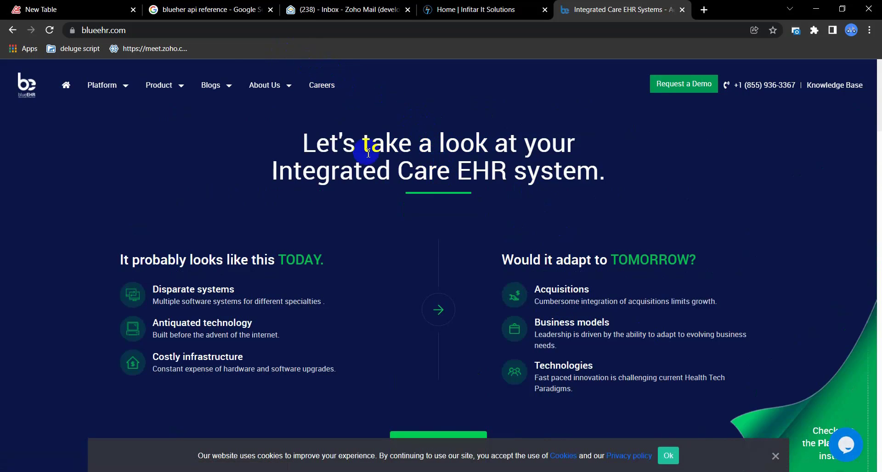
Step: Back in Zoho Analytics, create the InfitarIT table and schedule its import to repeat Every 'N' Hours, at 1 Hour
{"action": "left_click", "coordinate": [55, 5]}
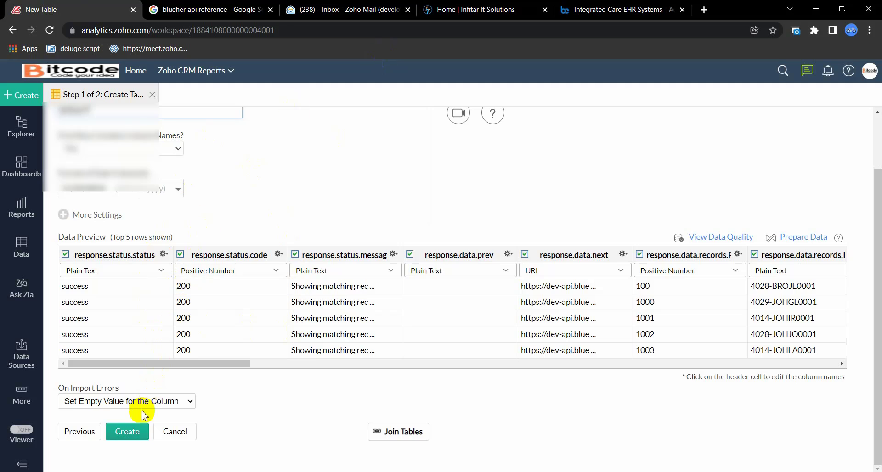
{"action": "left_click", "coordinate": [137, 434]}
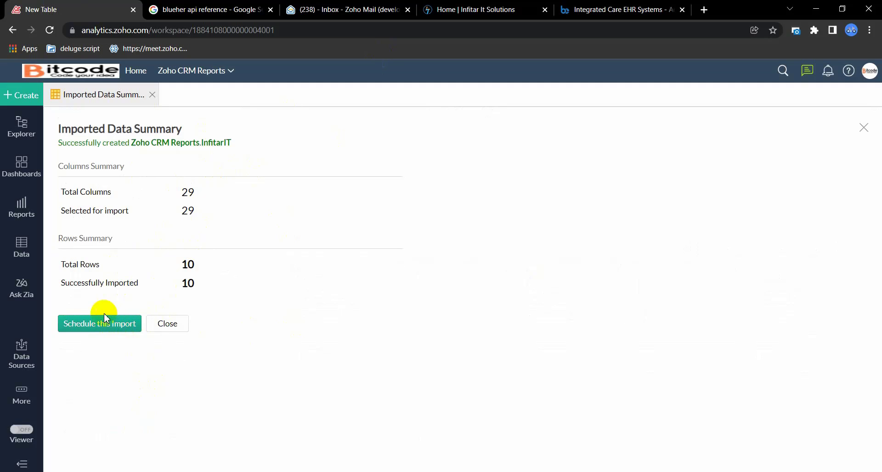
{"action": "left_click", "coordinate": [103, 321]}
{"action": "scroll", "coordinate": [316, 381], "scroll_direction": "down", "scroll_amount": 1}
{"action": "scroll", "coordinate": [316, 381], "scroll_direction": "down", "scroll_amount": 5}
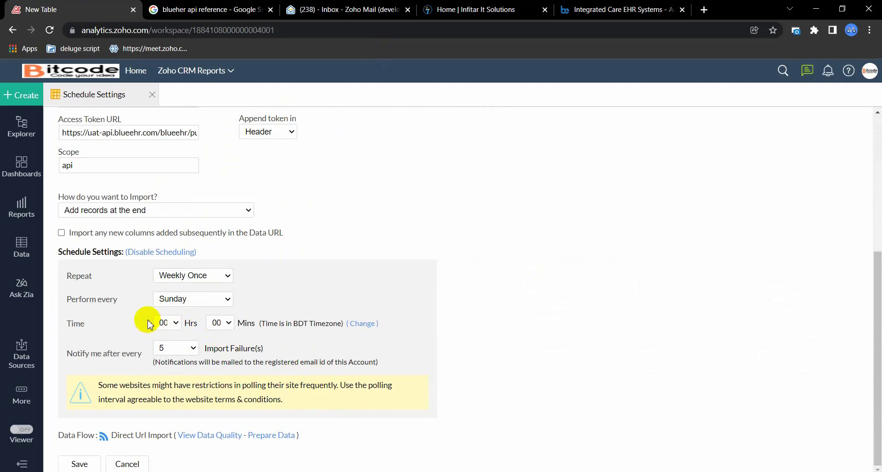
{"action": "left_click", "coordinate": [197, 277]}
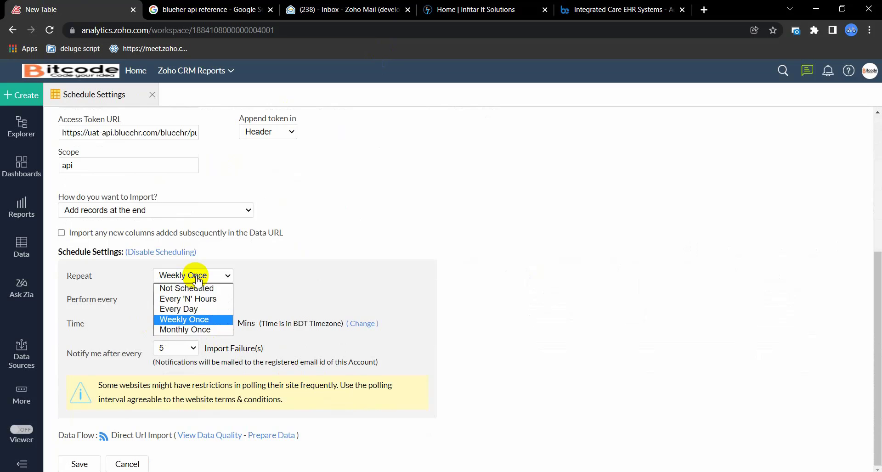
{"action": "left_click", "coordinate": [186, 301]}
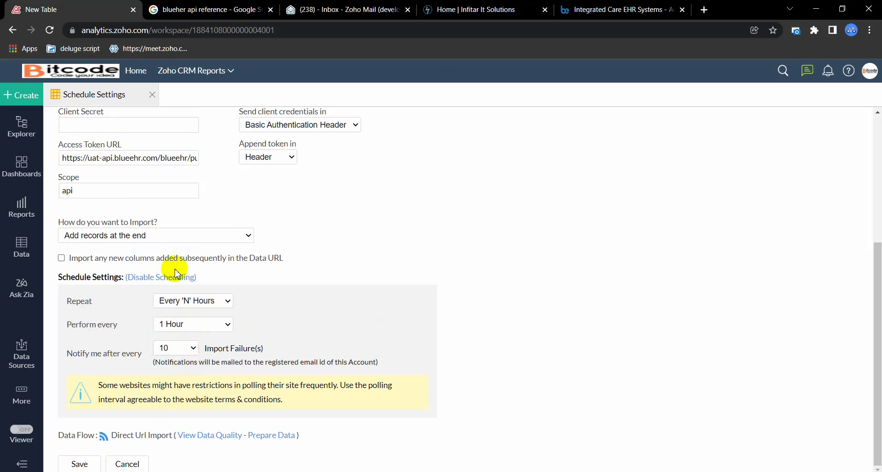
Step: Fill in the saved client ID and client secret in the schedule import settings, and save the schedule
{"action": "scroll", "coordinate": [177, 274], "scroll_direction": "up", "scroll_amount": 2}
{"action": "left_click", "coordinate": [131, 179]}
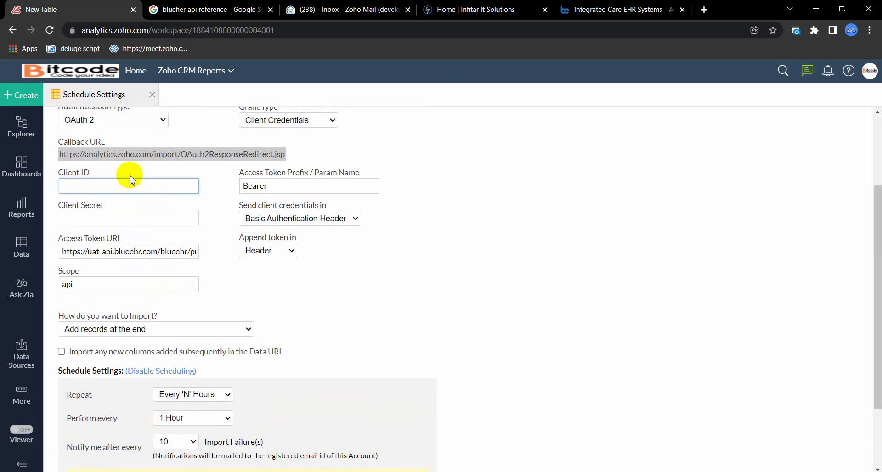
{"action": "left_click", "coordinate": [151, 211]}
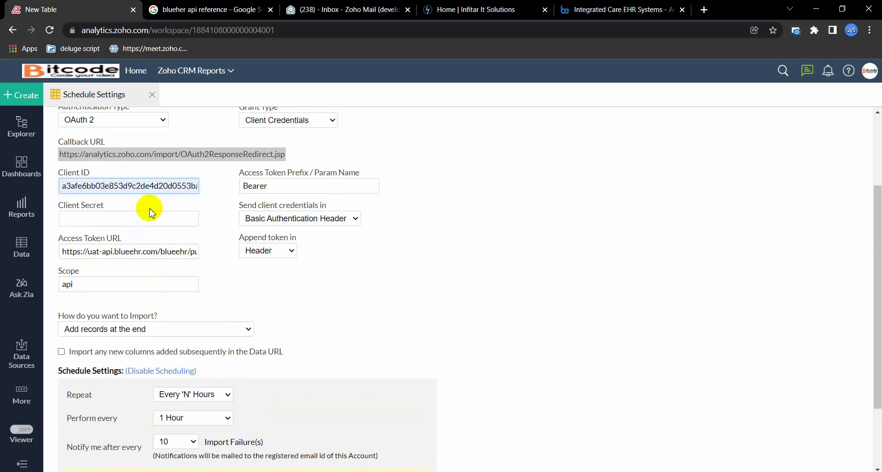
{"action": "left_click", "coordinate": [132, 220]}
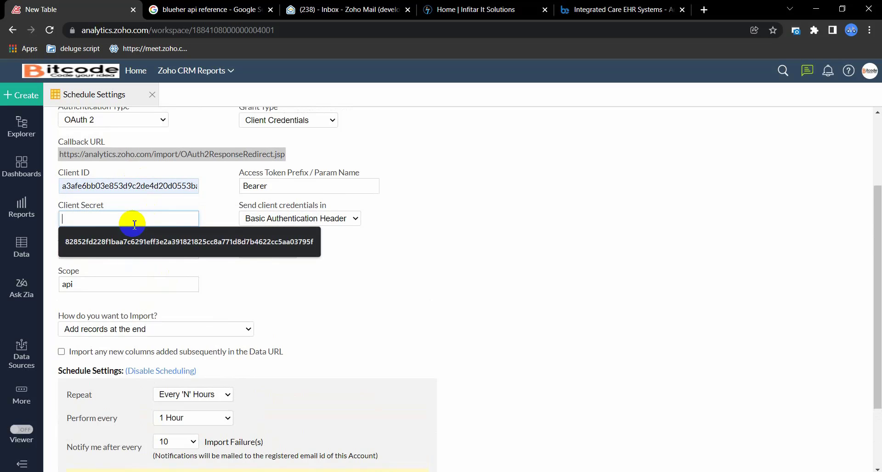
{"action": "left_click", "coordinate": [145, 241]}
{"action": "scroll", "coordinate": [193, 232], "scroll_direction": "down", "scroll_amount": 2}
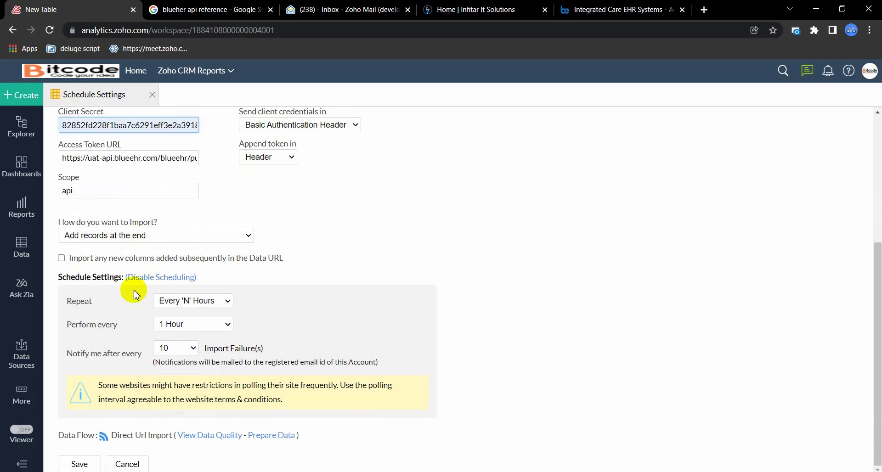
{"action": "left_click", "coordinate": [79, 465]}
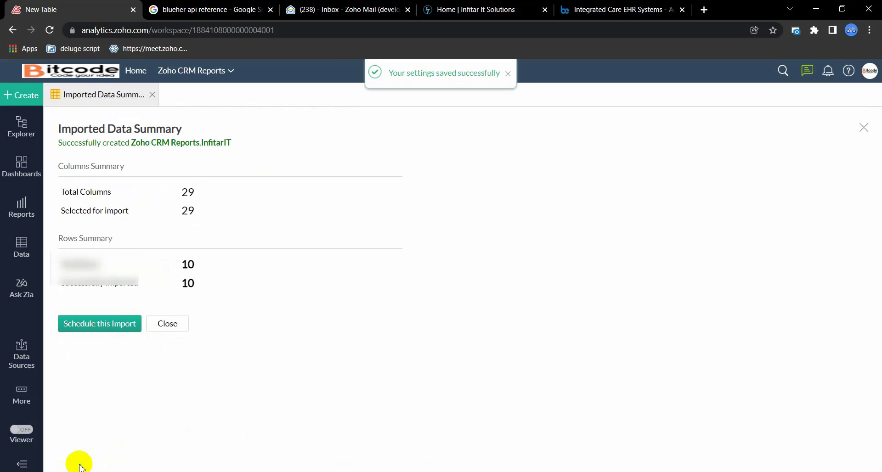
Step: Refetch the data of the InfitarIT web data source now and open the InfitarIT table
{"action": "left_click", "coordinate": [103, 327]}
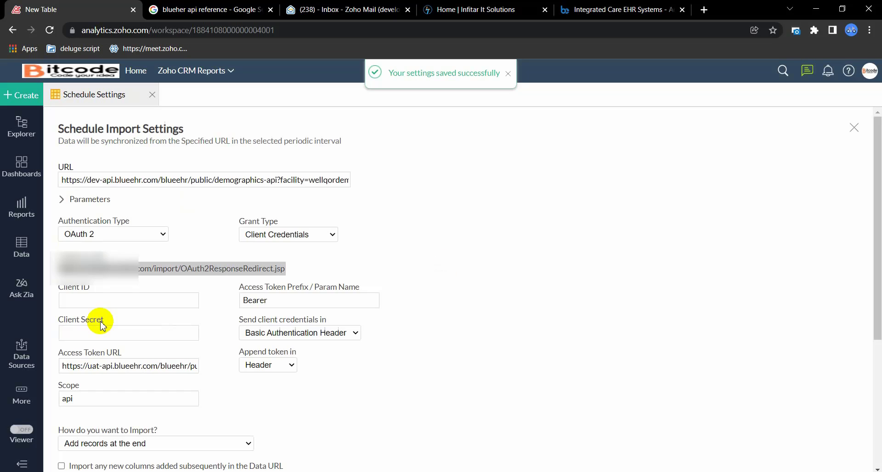
{"action": "left_click", "coordinate": [25, 351]}
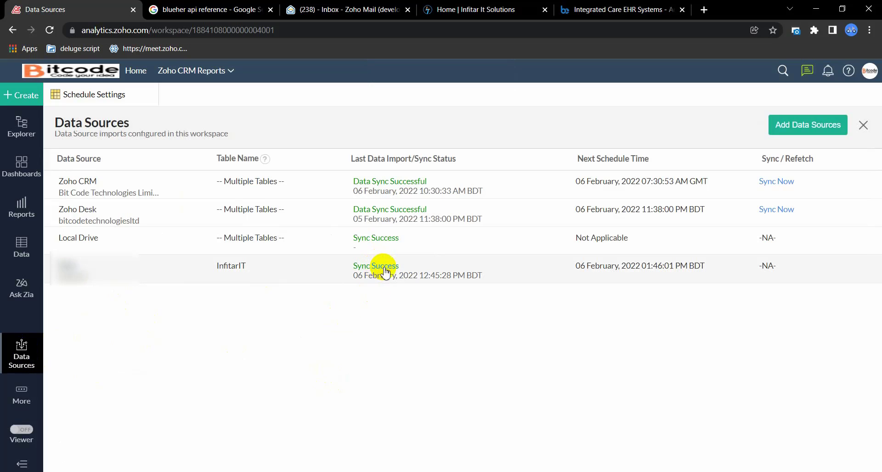
{"action": "left_click", "coordinate": [388, 272]}
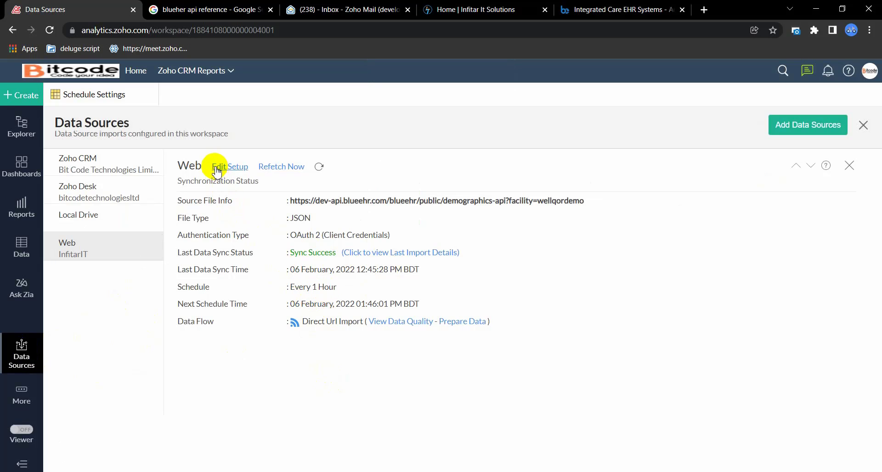
{"action": "left_click", "coordinate": [275, 170]}
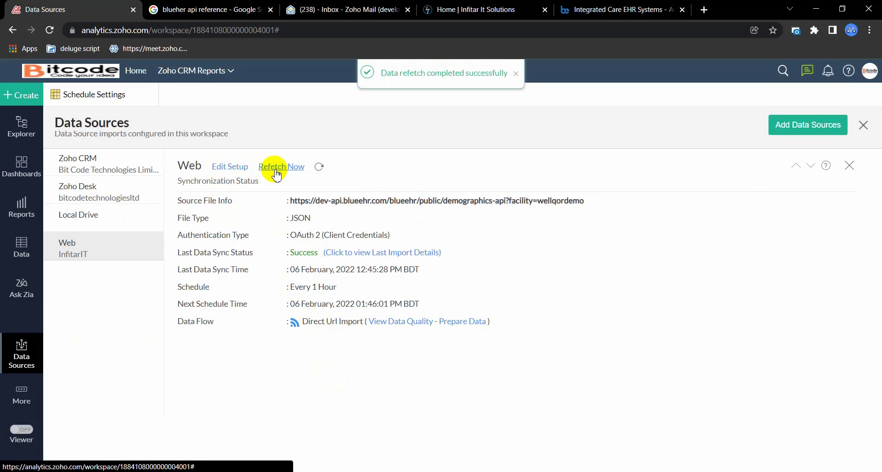
{"action": "left_click", "coordinate": [20, 256]}
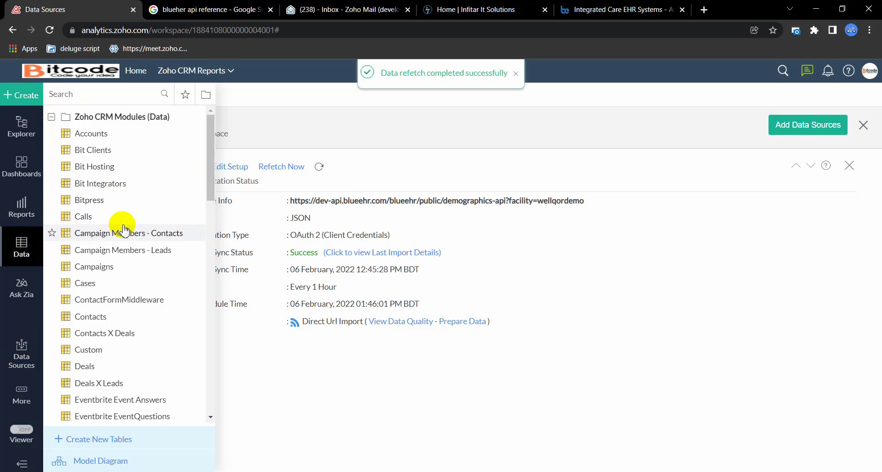
{"action": "left_click", "coordinate": [96, 195]}
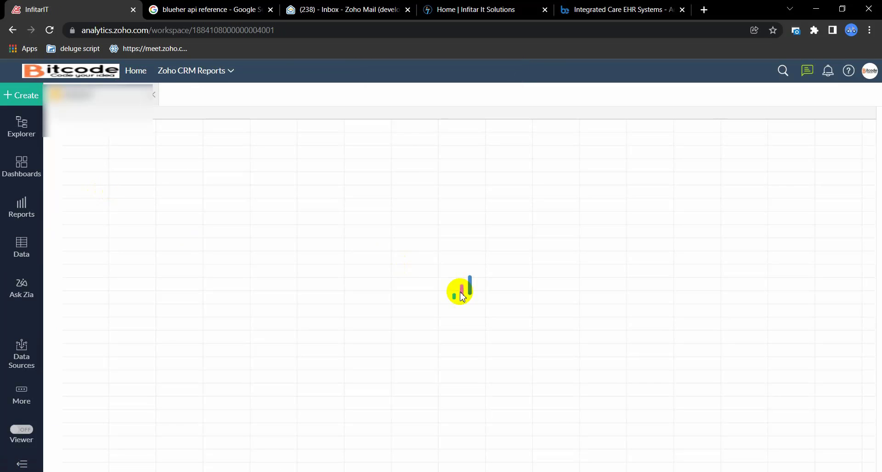